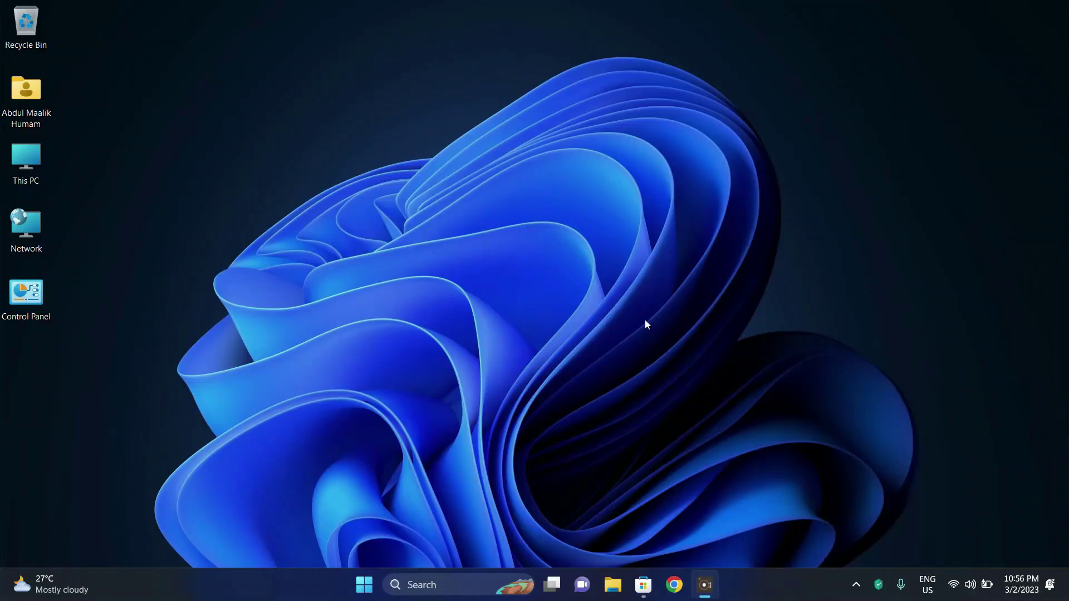
- Search the Microsoft Store for 'quicklook' and install the QuickLook app
click(644, 585)
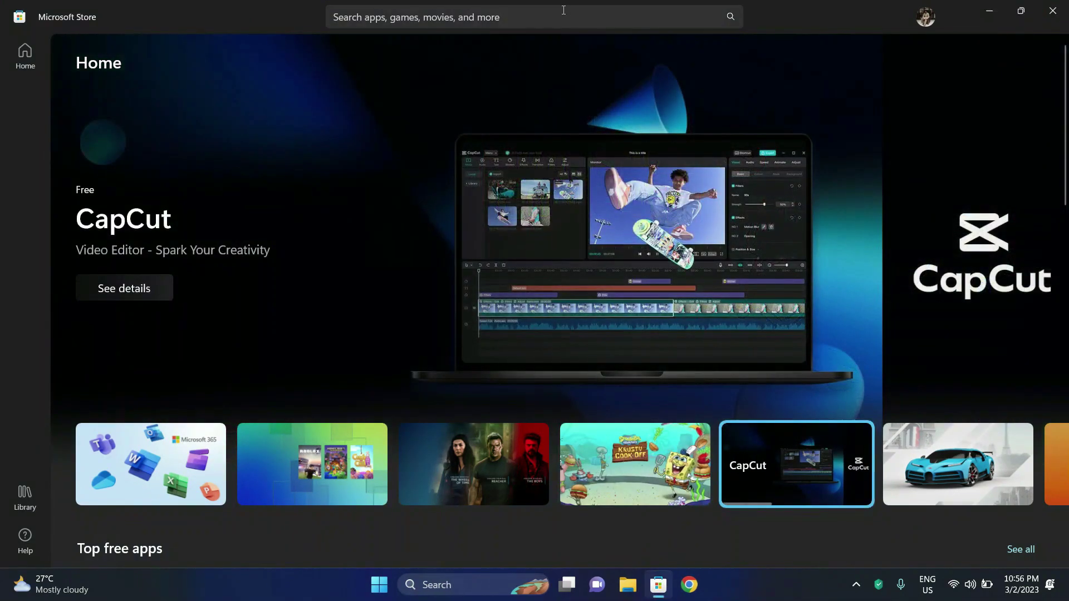
click(559, 11)
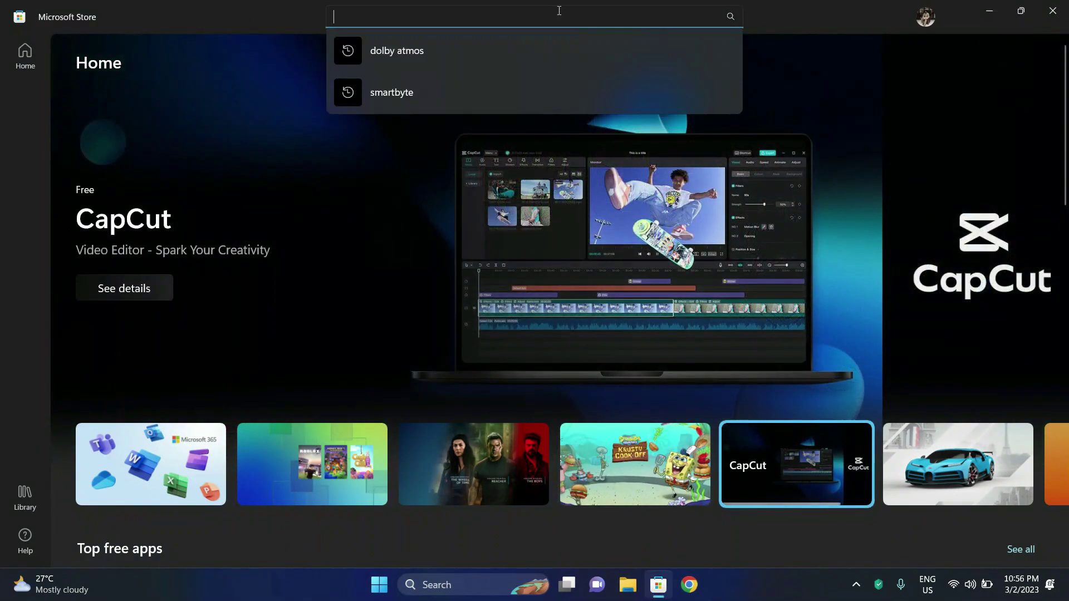
text(qiu)
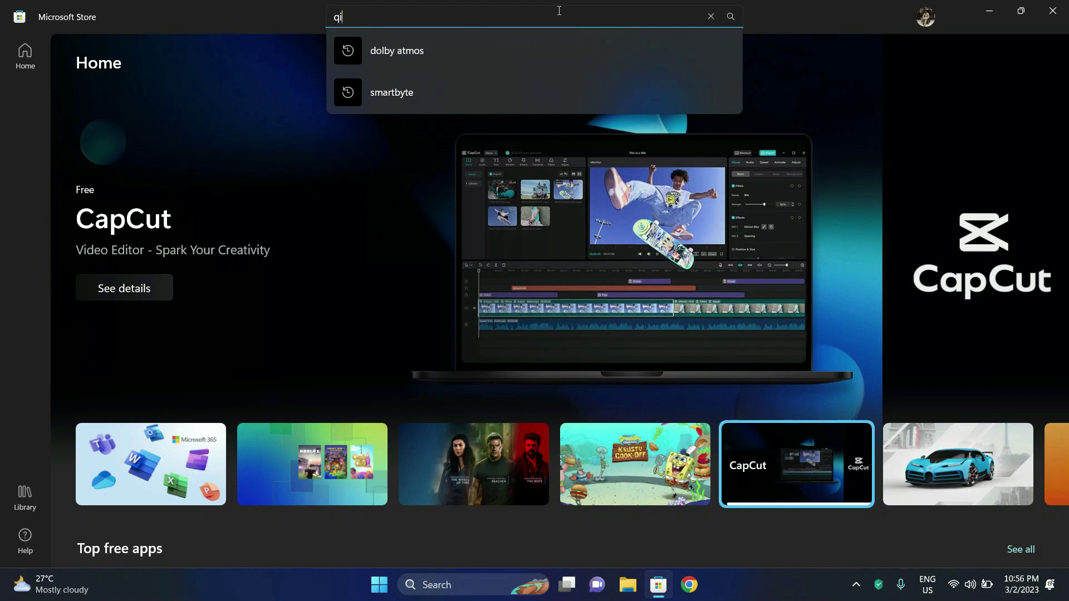
key(BackSpace)
text(uicklook)
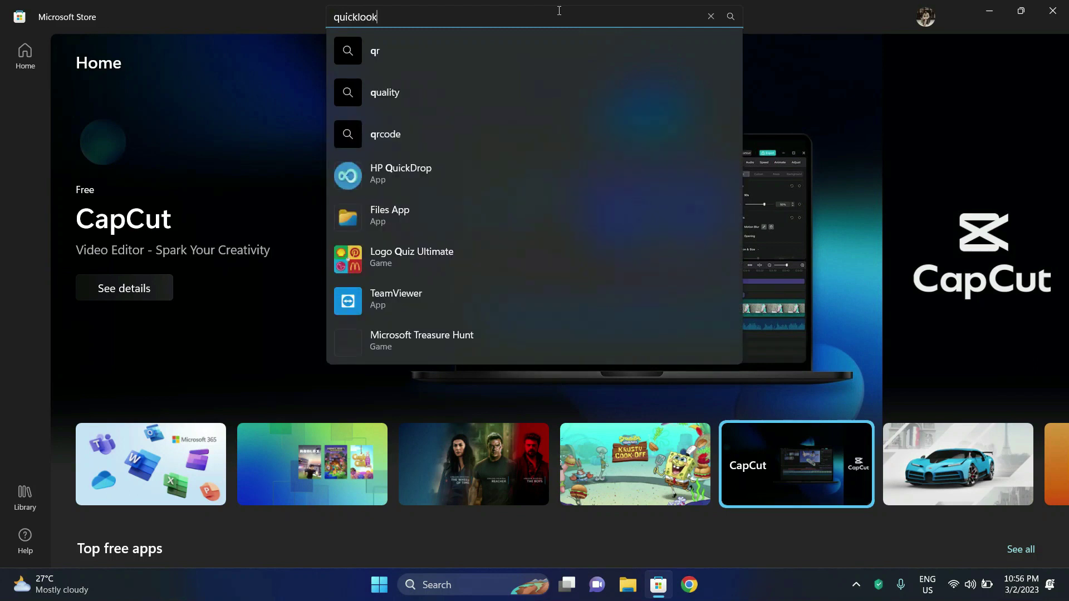
key(Return)
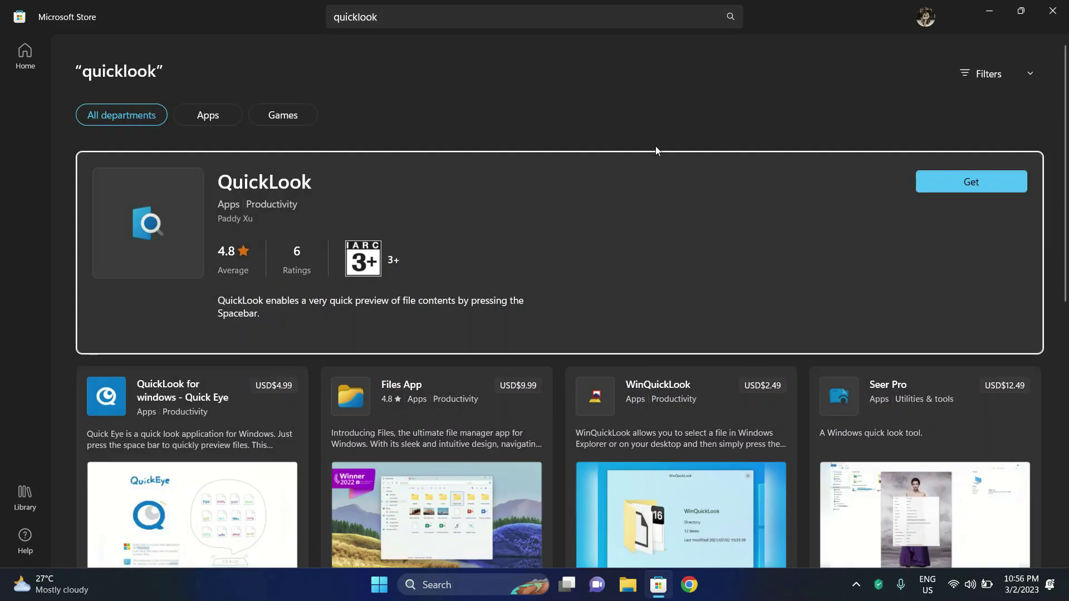
click(953, 189)
click(953, 189)
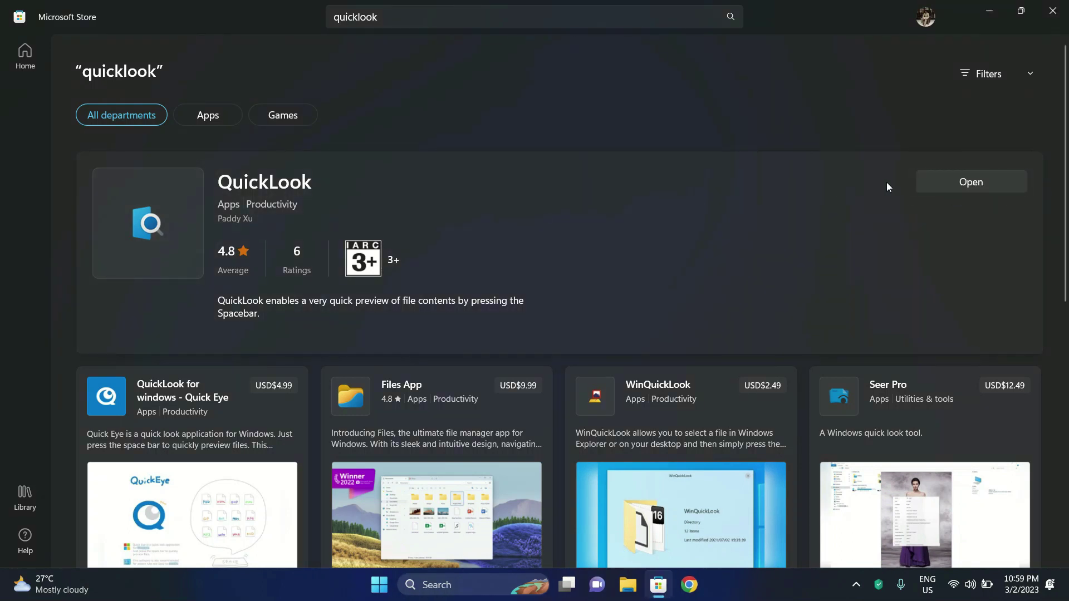
- Launch QuickLook and confirm its icon appears among the hidden tray icons
click(965, 182)
click(857, 590)
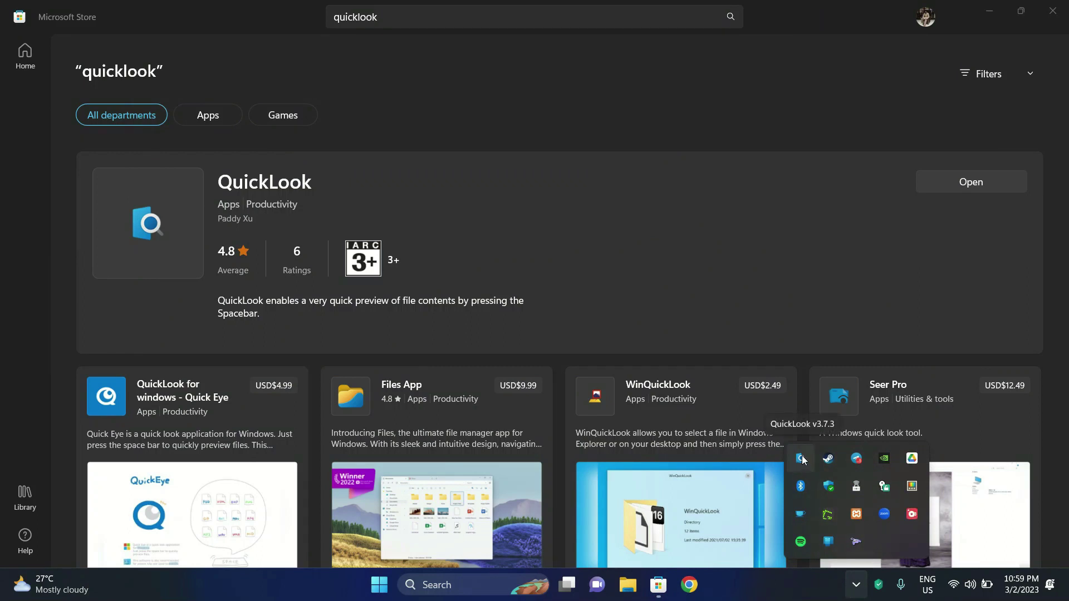
click(783, 379)
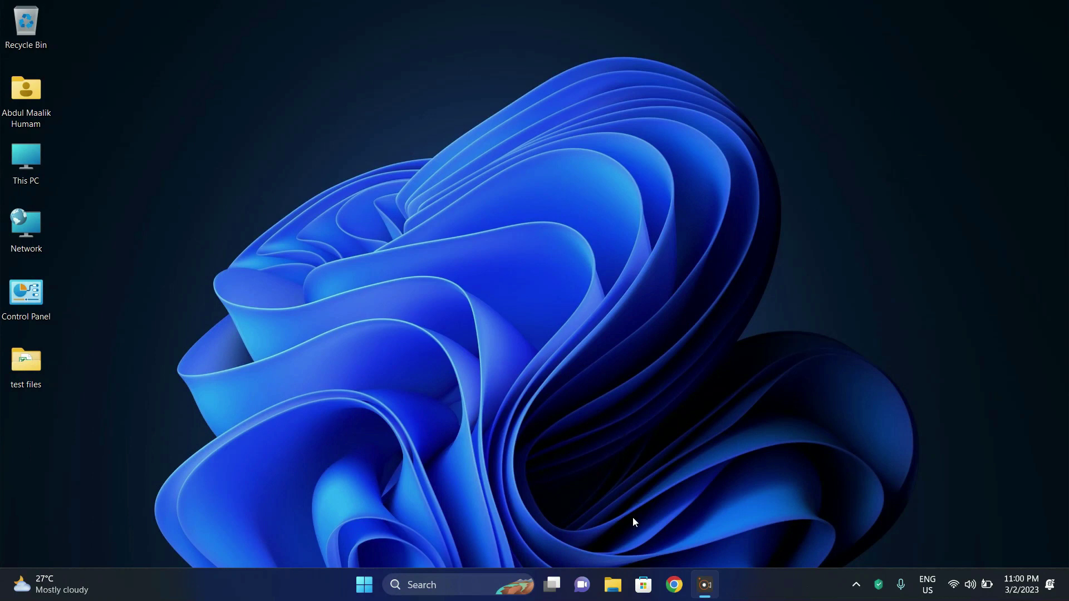
- Open the test files folder and preview 1676199286697.jpg in QuickLook
double_click(18, 346)
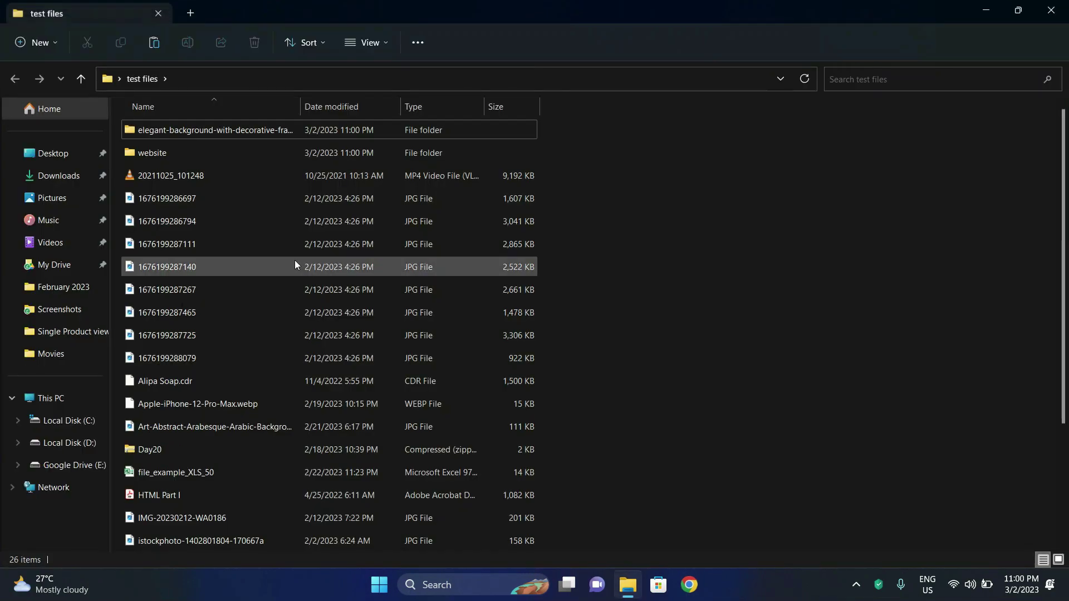
scroll(295, 259, down, 1)
scroll(295, 259, up, 3)
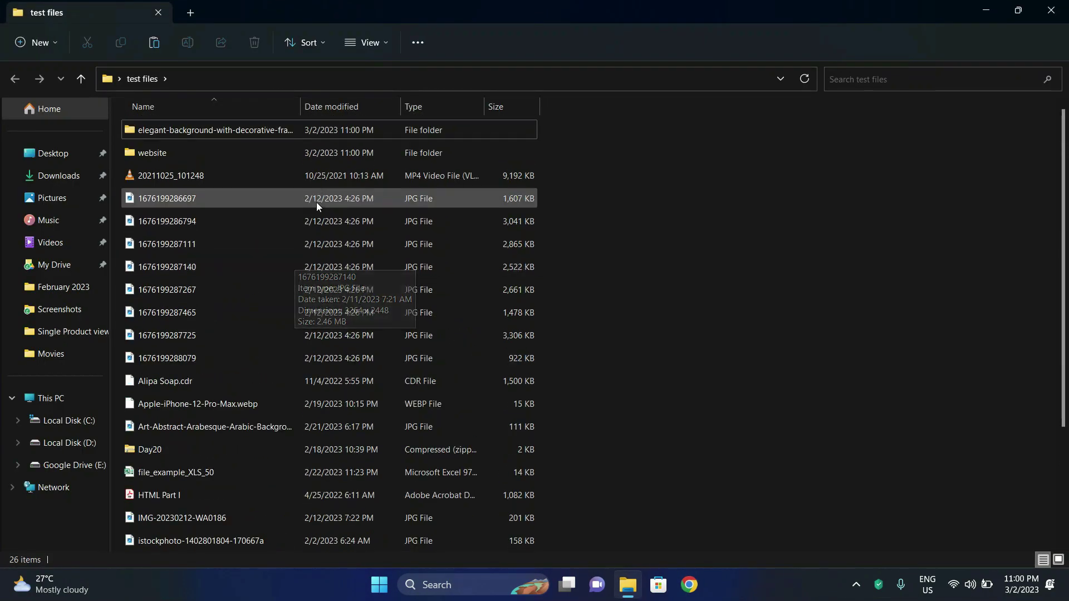
click(363, 199)
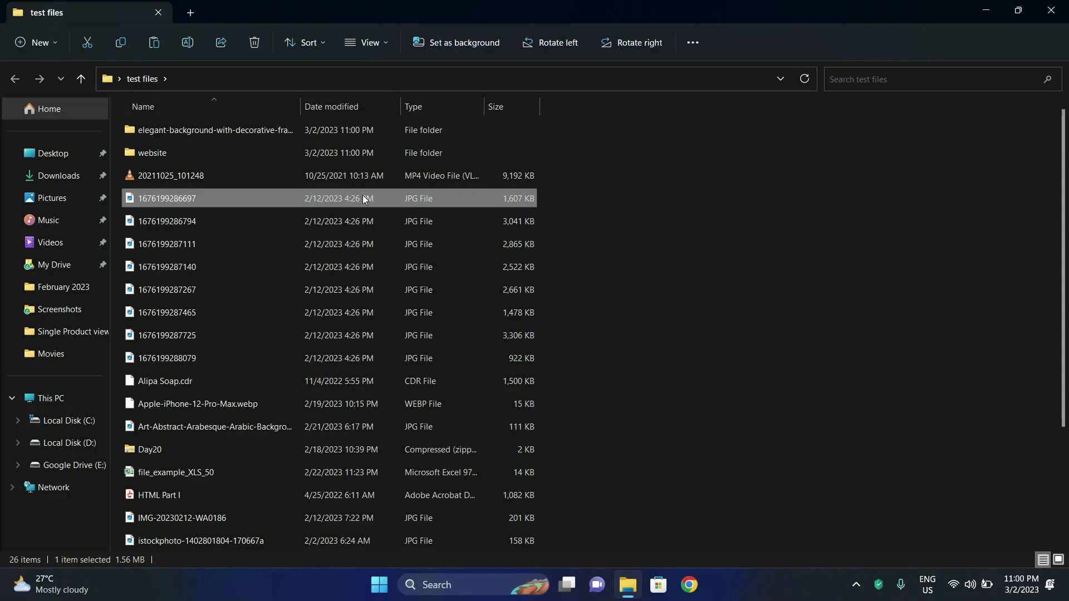
key(space)
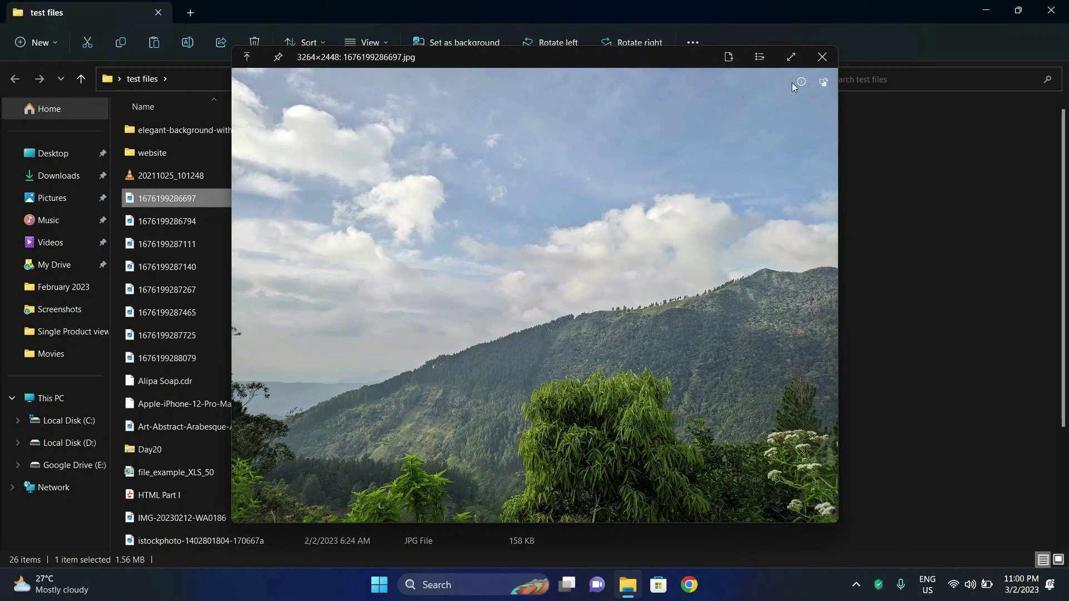
- Reopen the photo preview, switch it to full screen, then restore it to a window
click(825, 57)
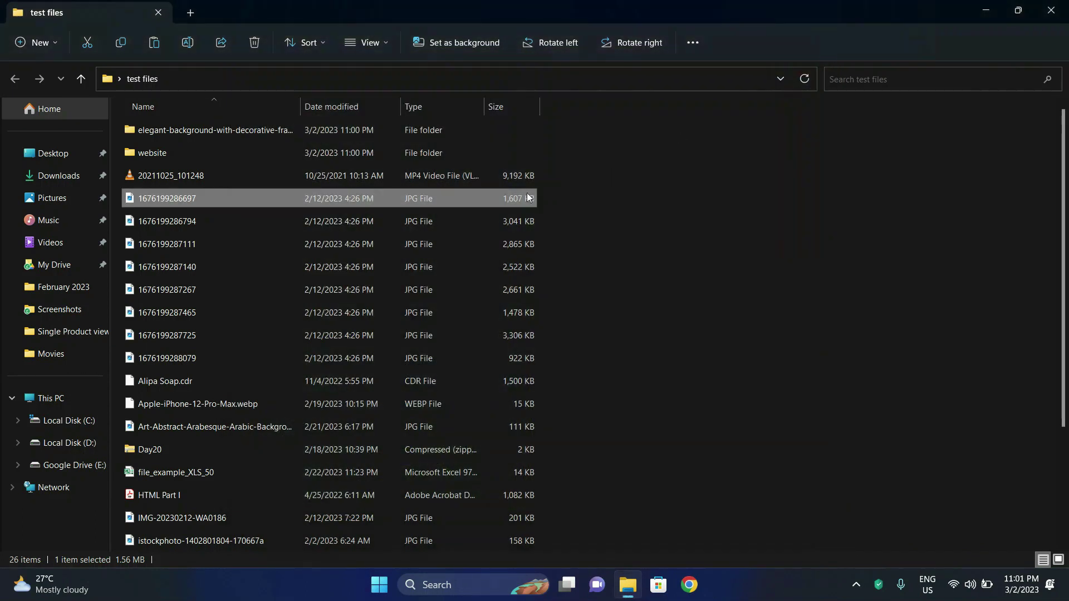
key(space)
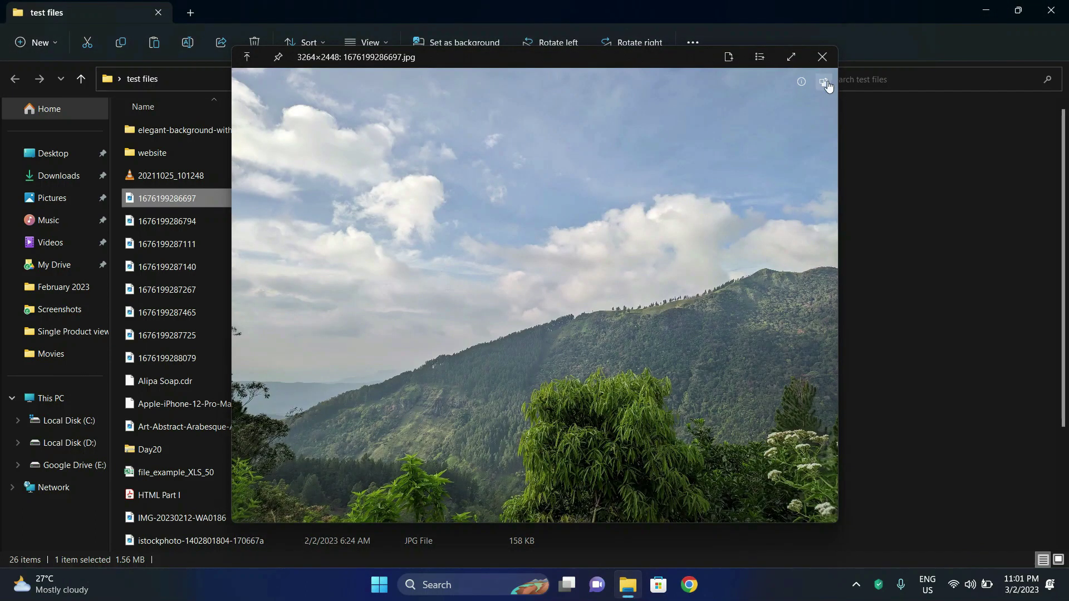
click(824, 82)
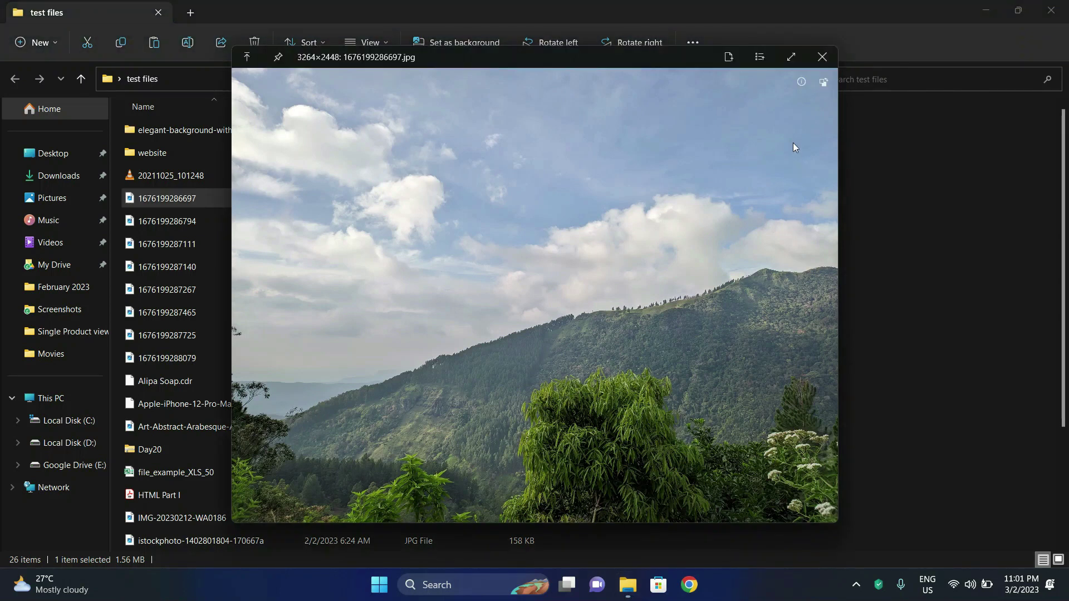
click(794, 53)
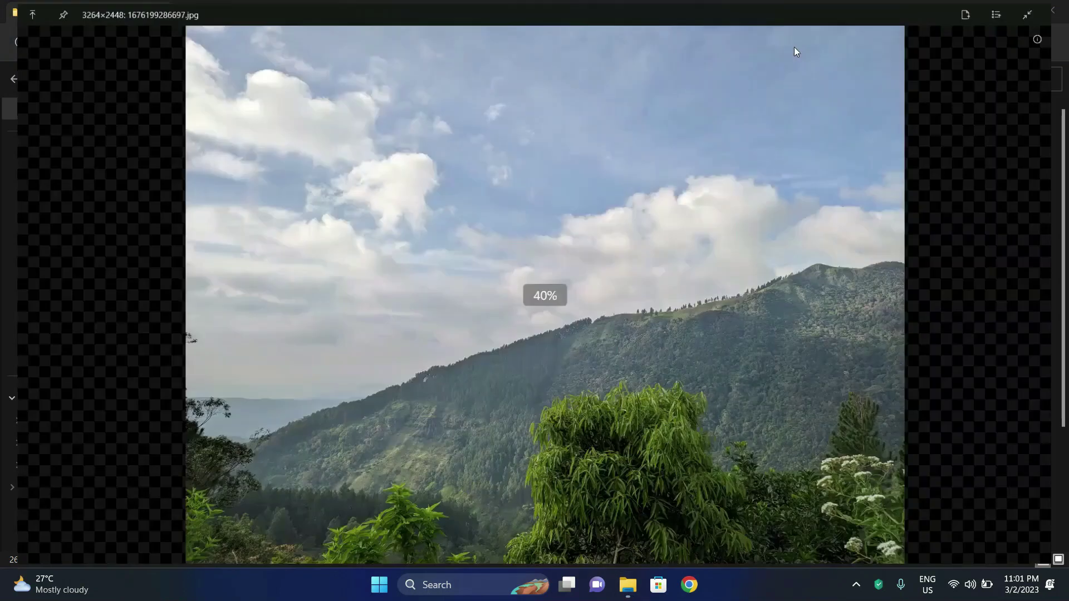
click(1023, 11)
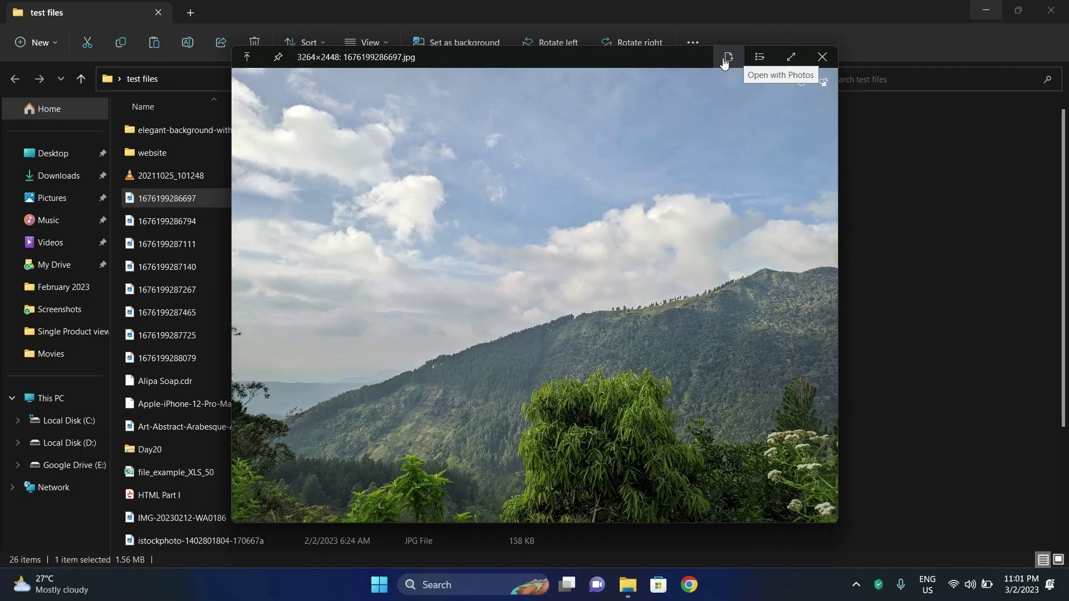
- Preview the HTML Part I PDF, jump to page 15, then close it
click(822, 56)
scroll(439, 466, down, 3)
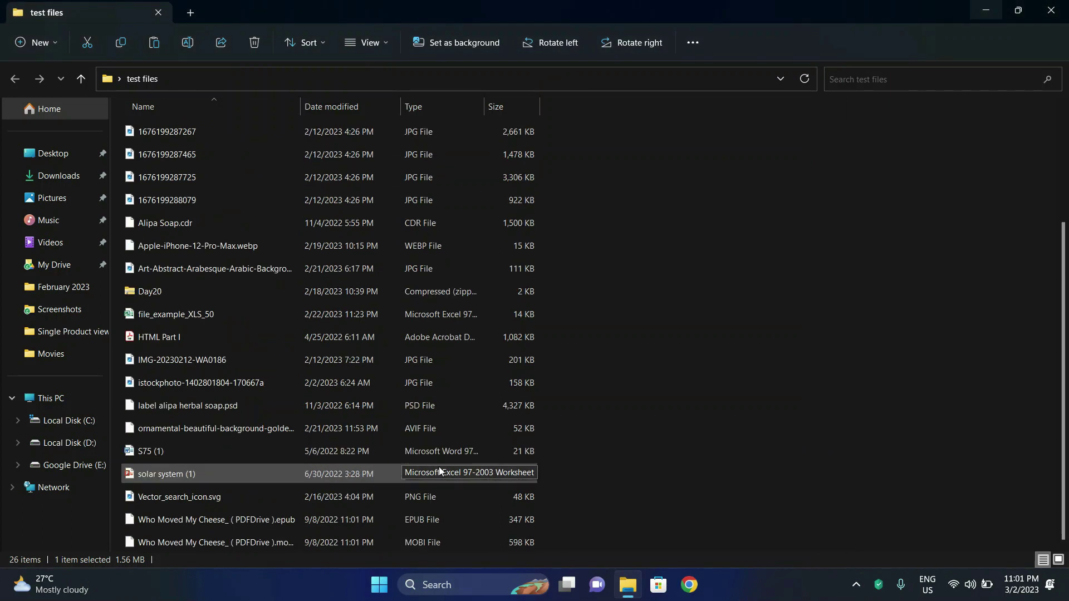
click(432, 339)
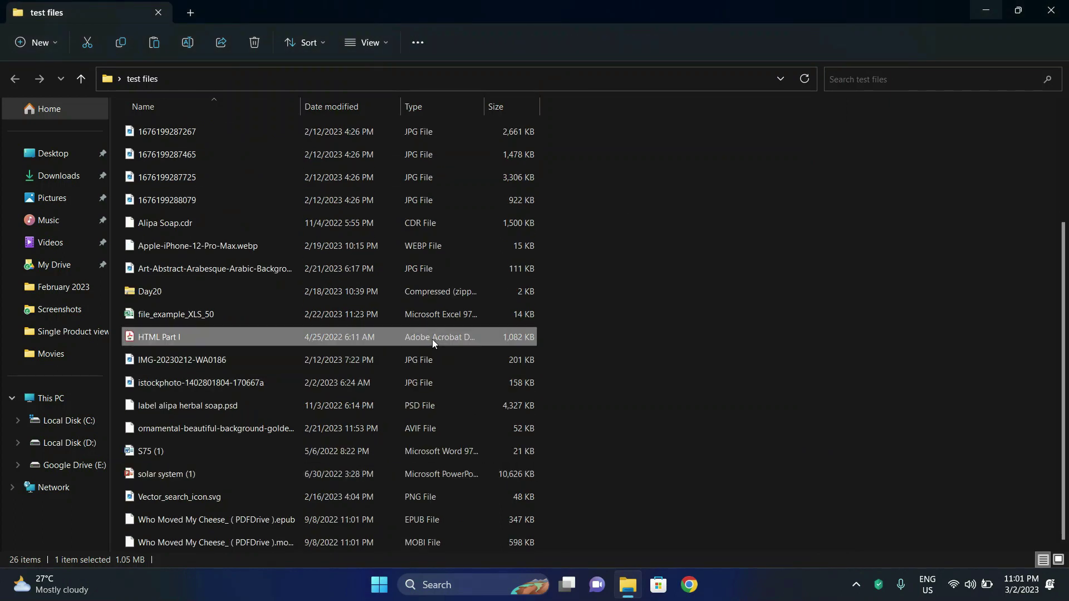
key(space)
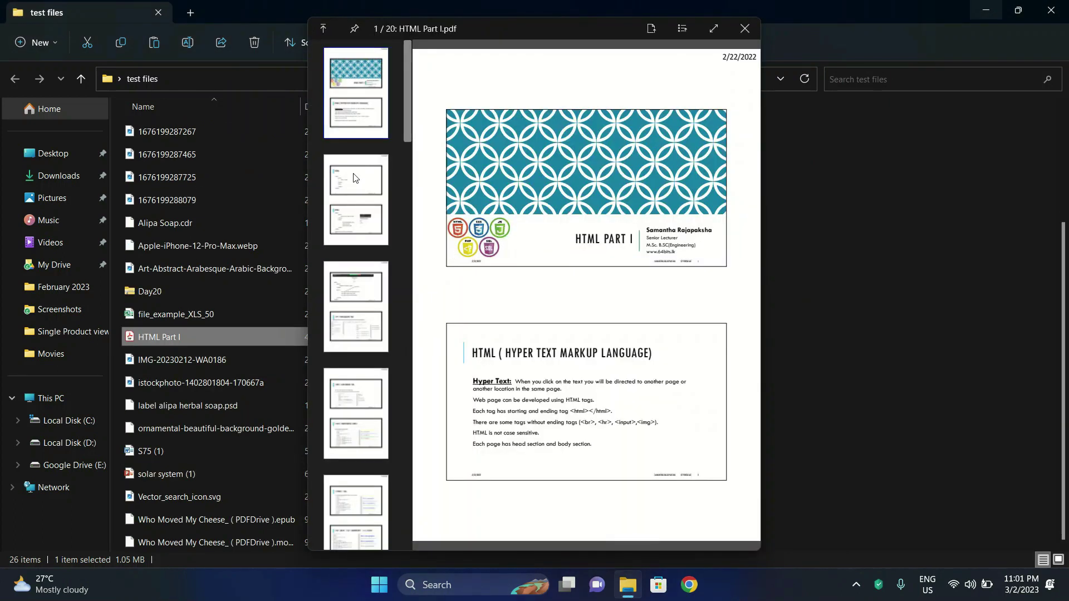
click(353, 178)
scroll(354, 178, down, 6)
click(354, 178)
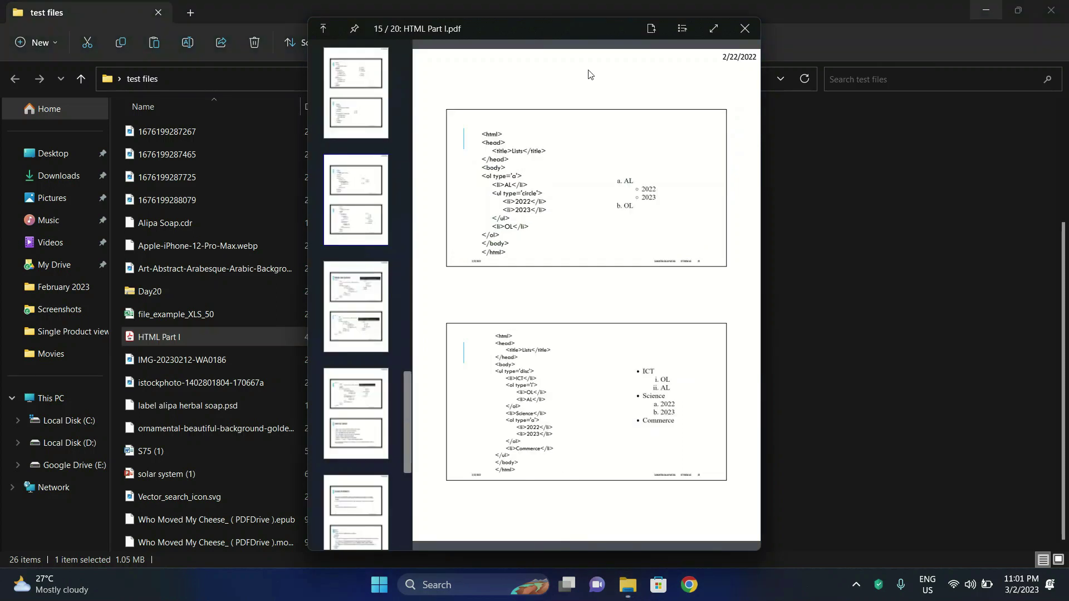
click(735, 34)
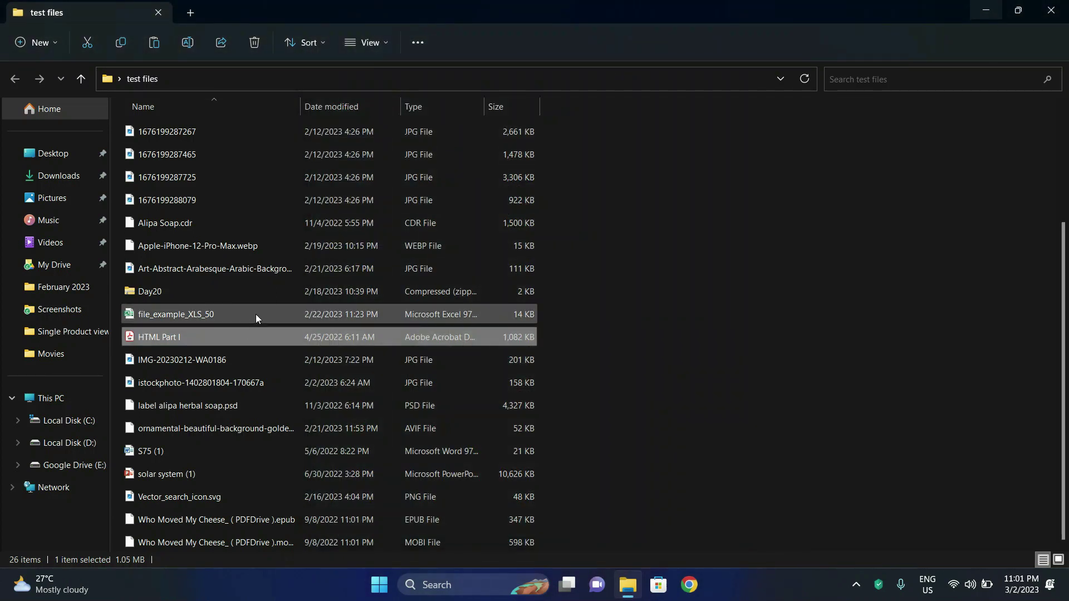
- Preview and close the file_example_XLS_50 spreadsheet and the Alipa Soap.cdr file
click(255, 314)
key(space)
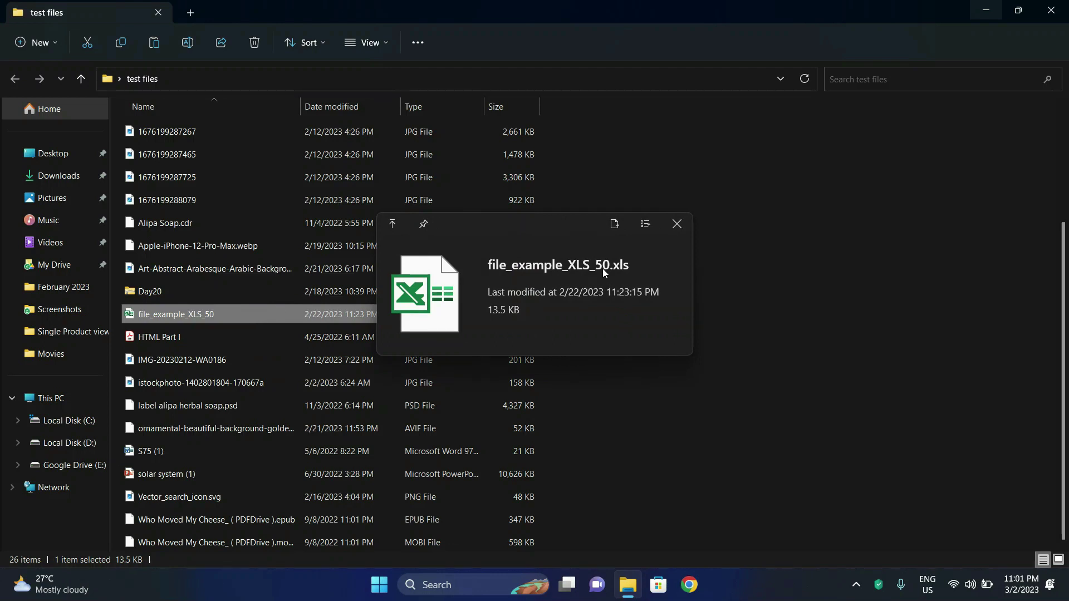
click(686, 225)
scroll(686, 225, up, 1)
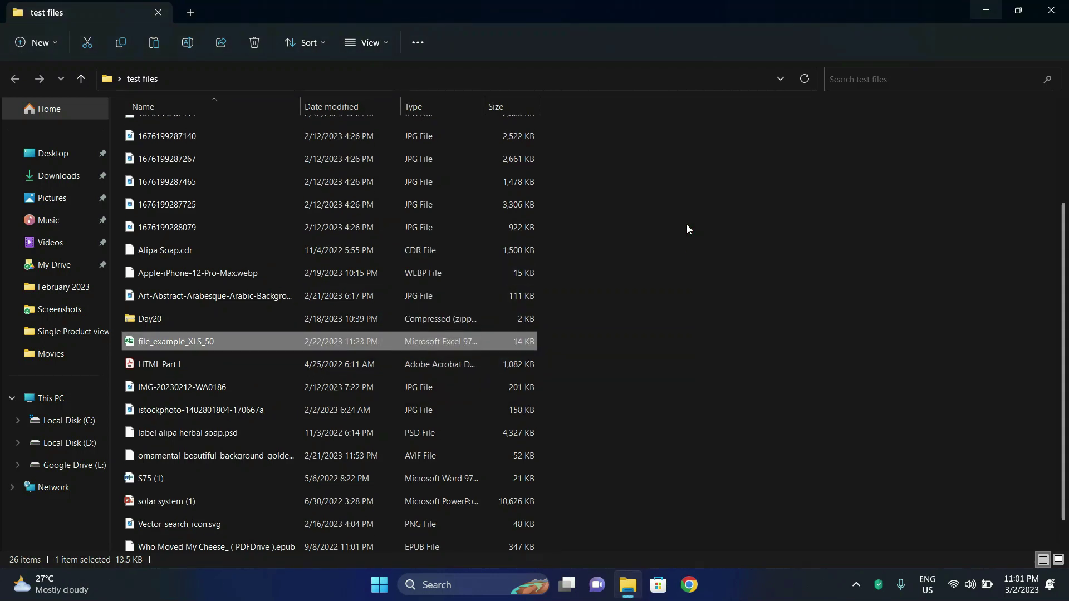
click(486, 250)
key(space)
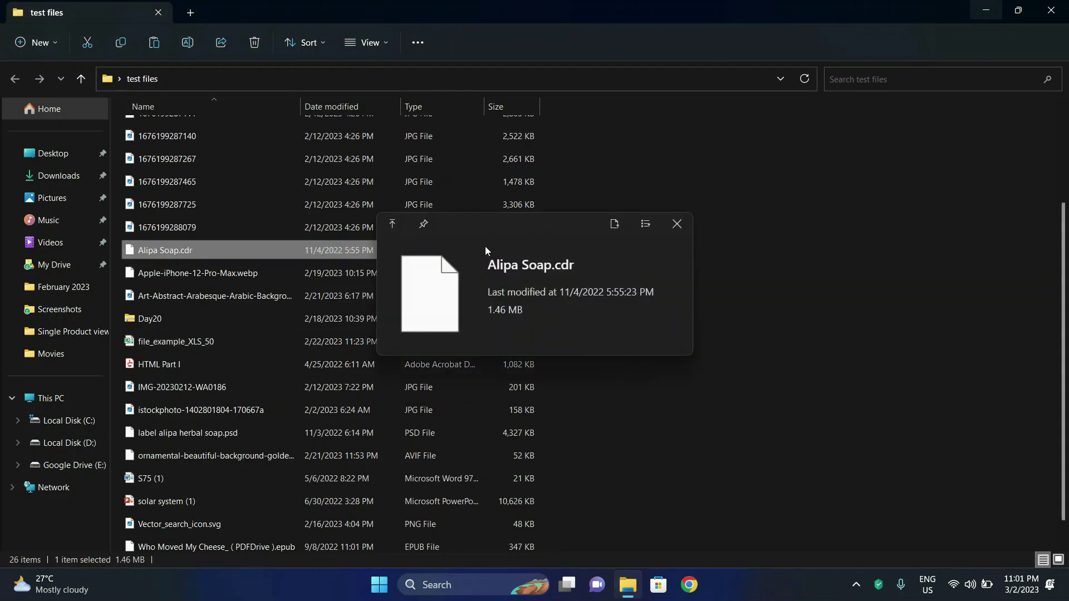
click(677, 223)
- Preview the label alipa herbal soap.psd file and close the preview
scroll(672, 230, down, 1)
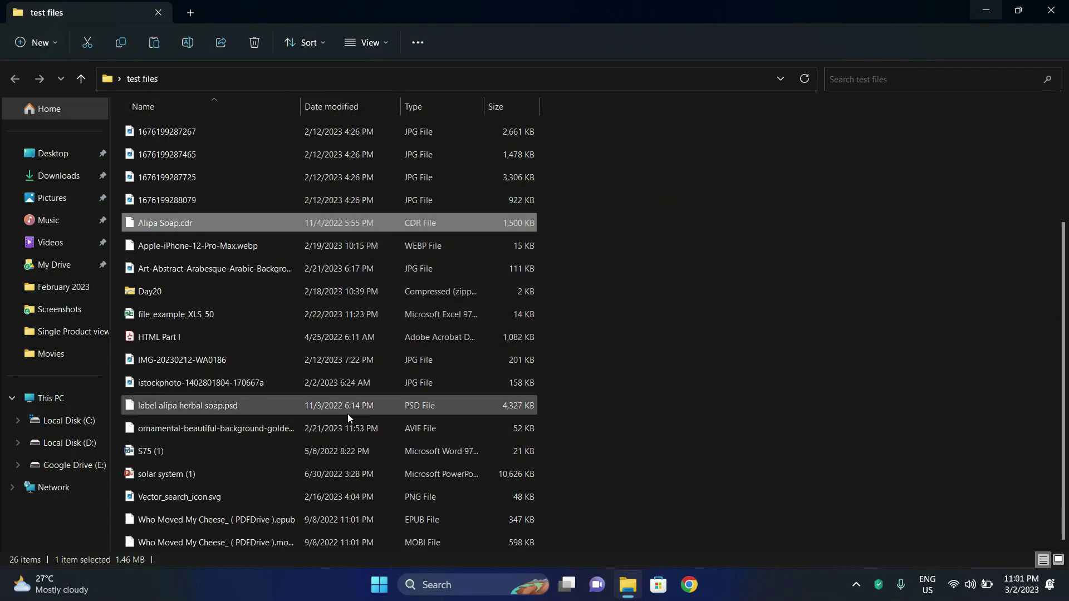
click(348, 413)
key(space)
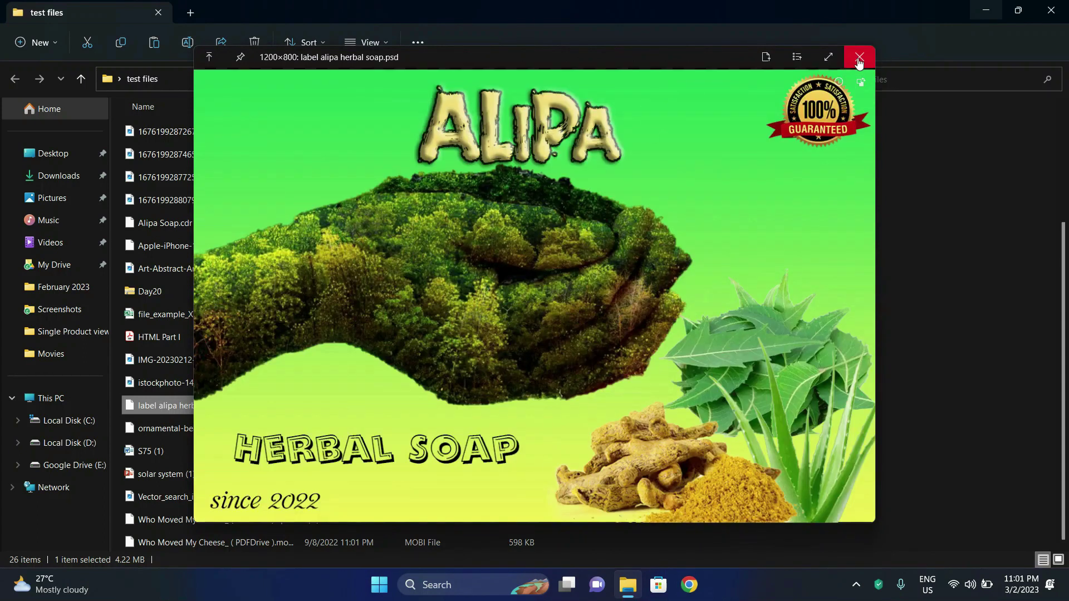
click(860, 57)
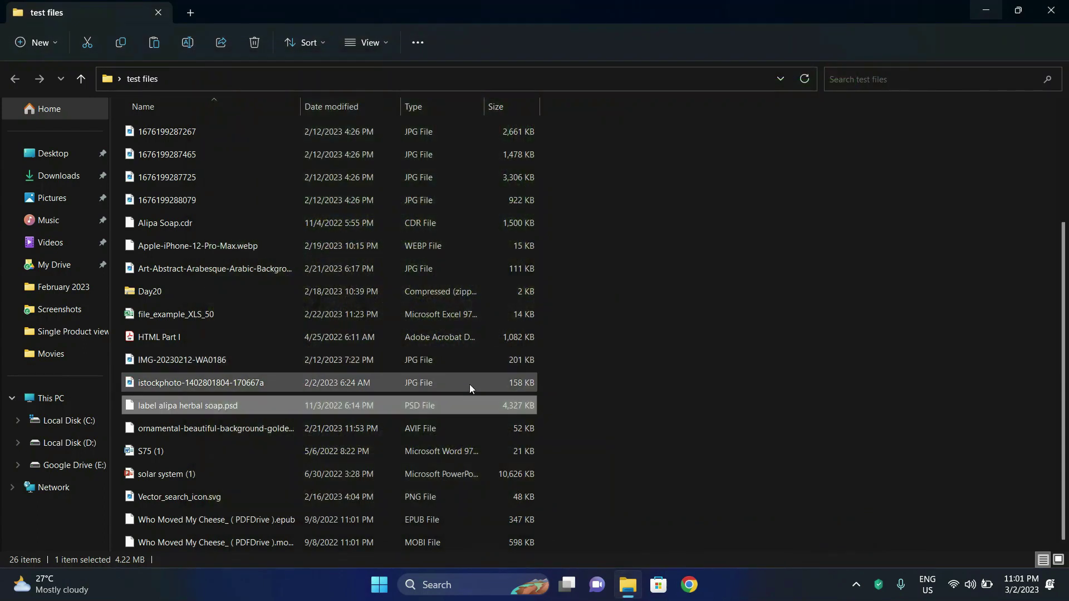
click(409, 500)
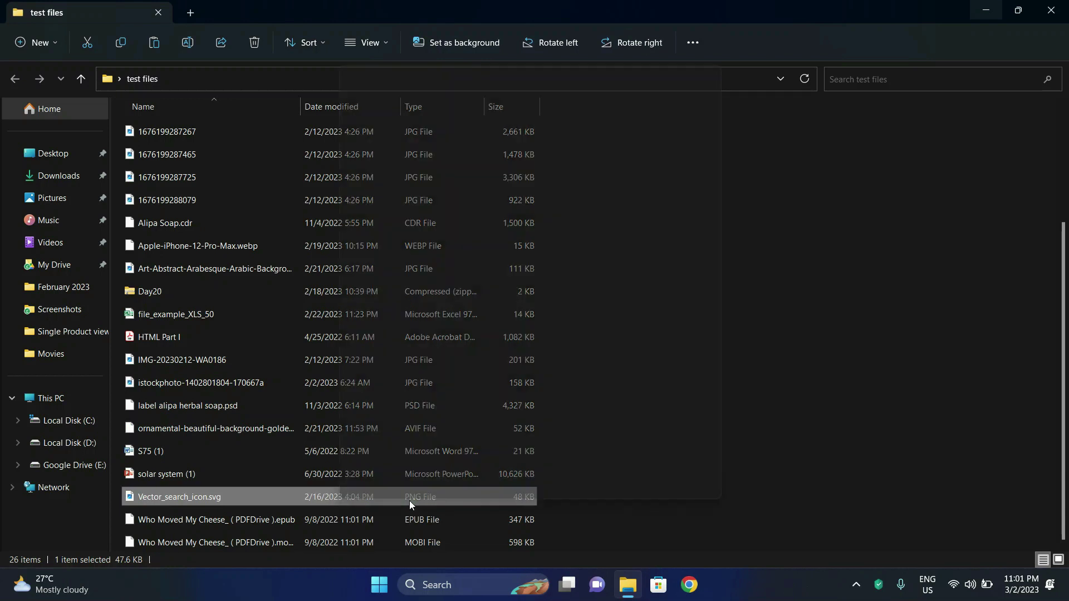
key(space)
click(730, 57)
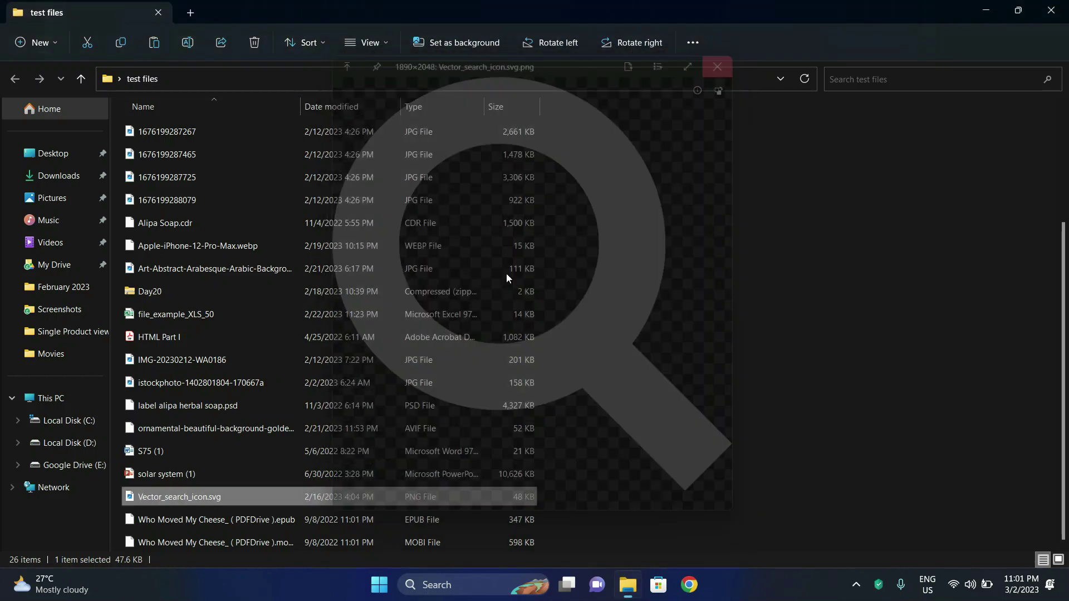
click(357, 527)
key(space)
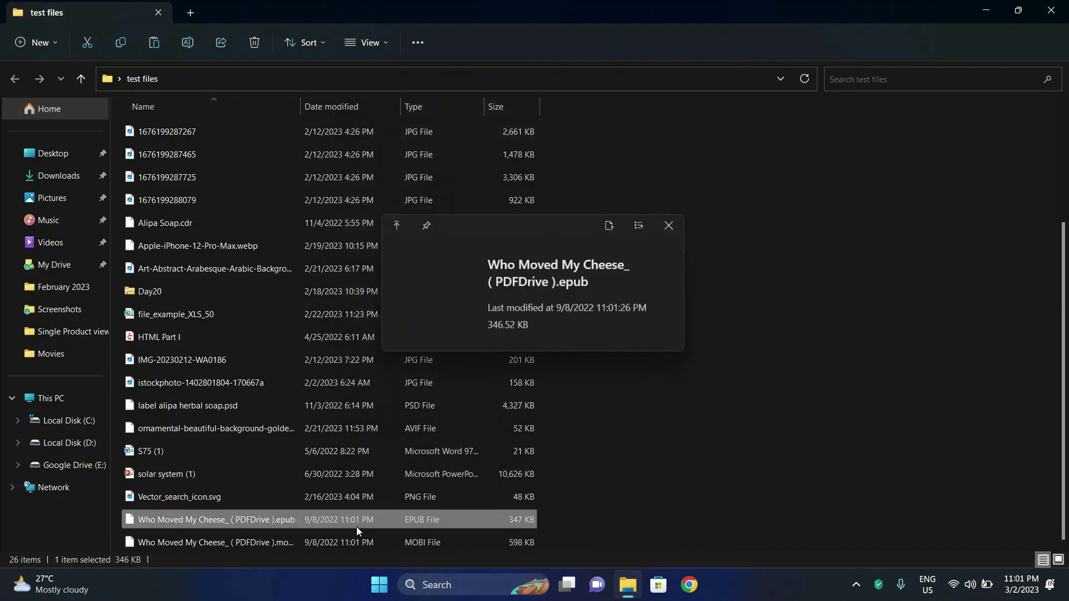
click(680, 222)
scroll(413, 360, up, 1)
scroll(413, 377, up, 2)
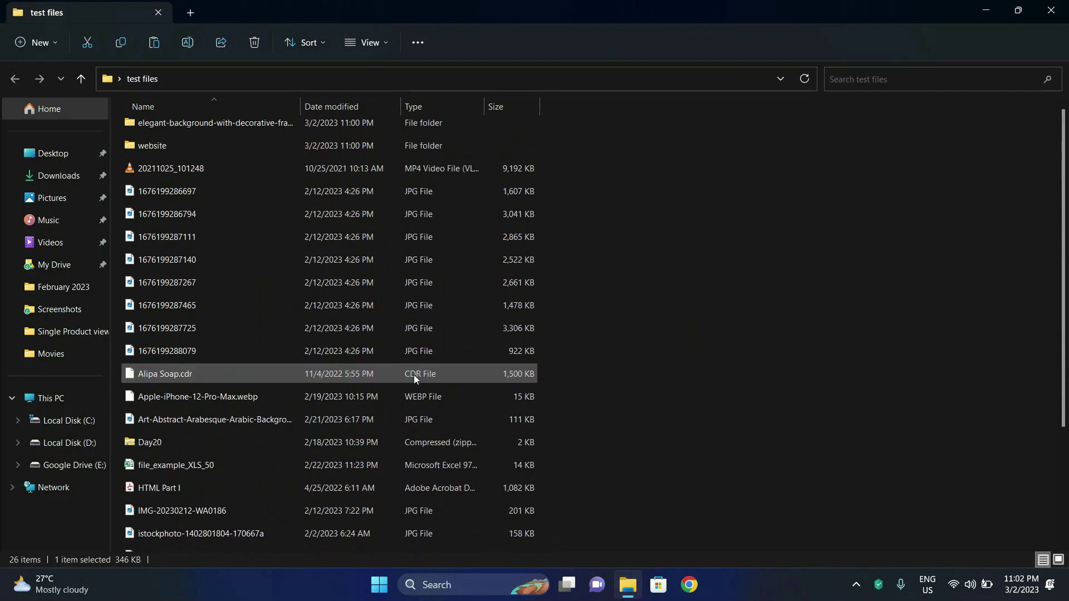
click(409, 407)
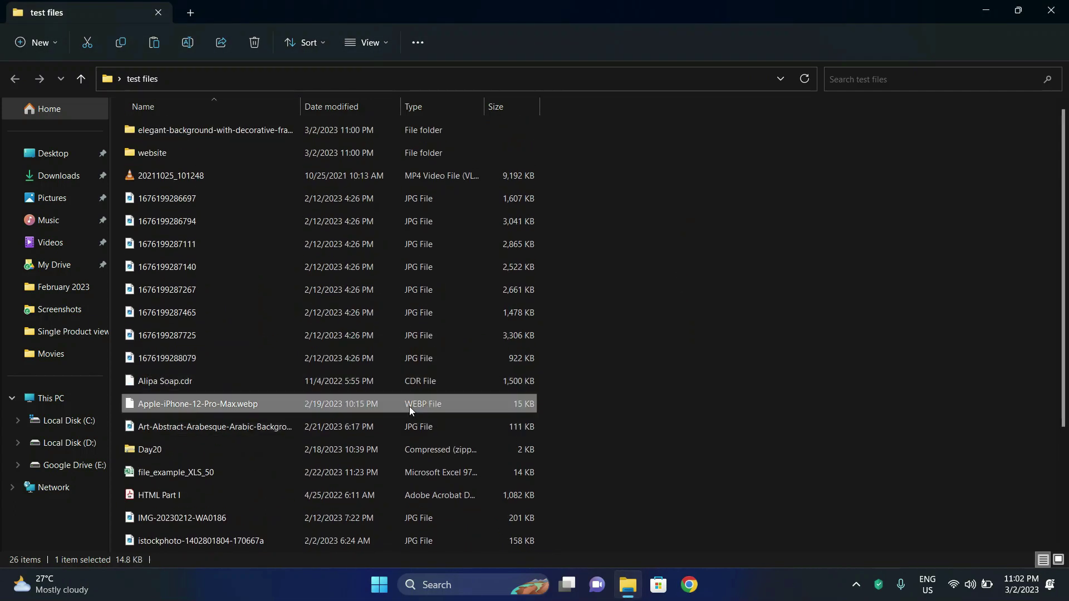
key(space)
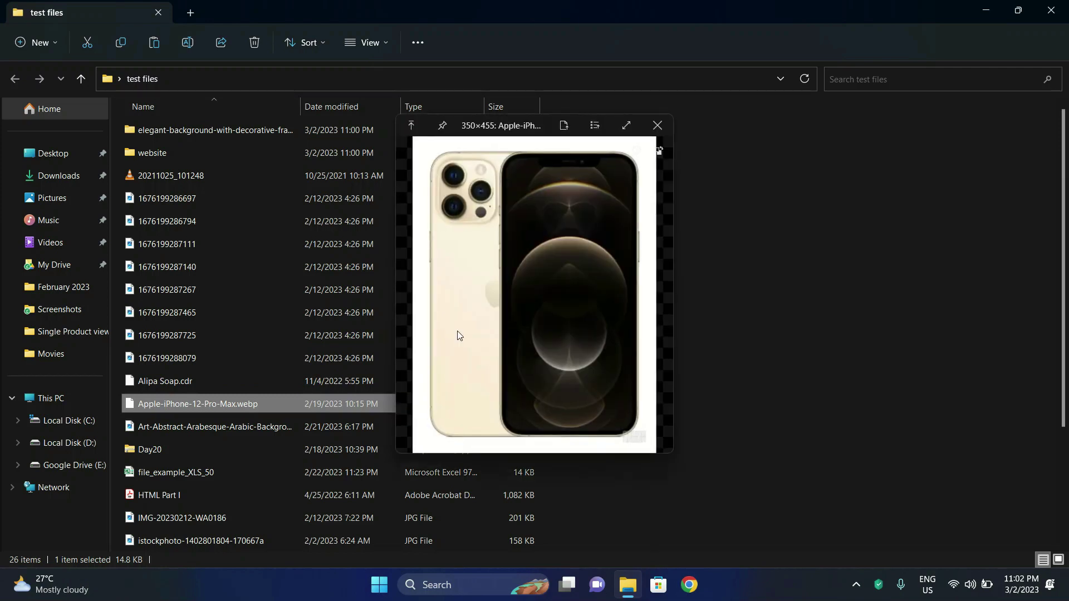
click(658, 125)
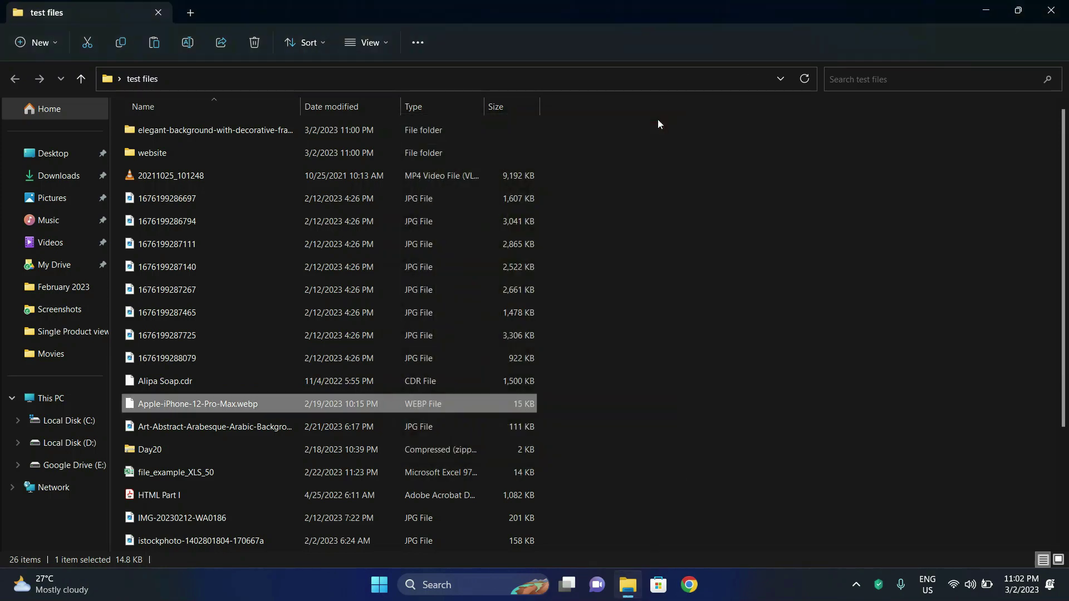
click(486, 151)
key(space)
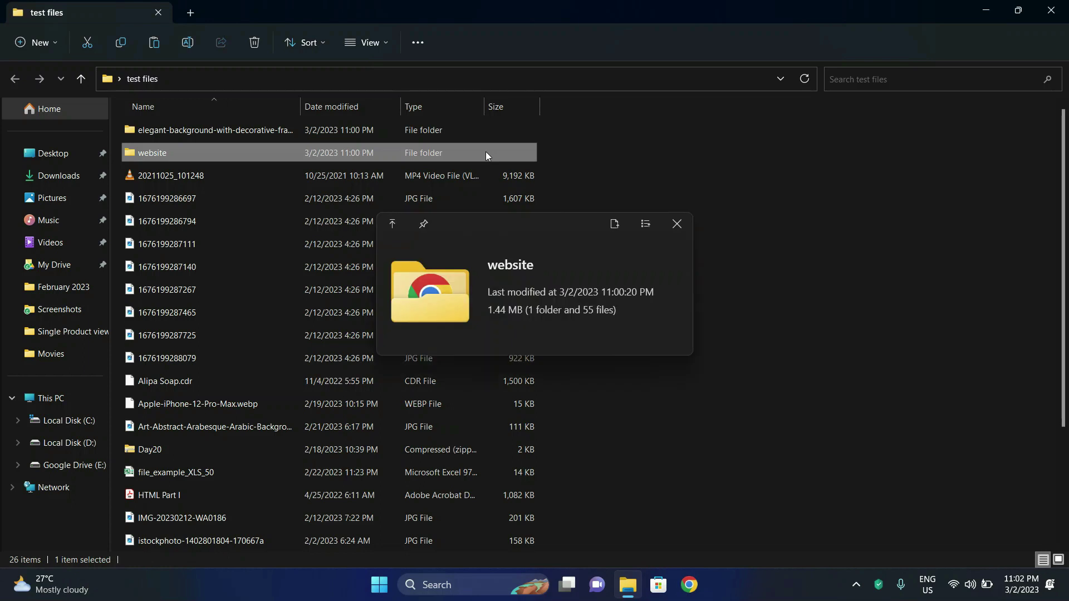
click(685, 236)
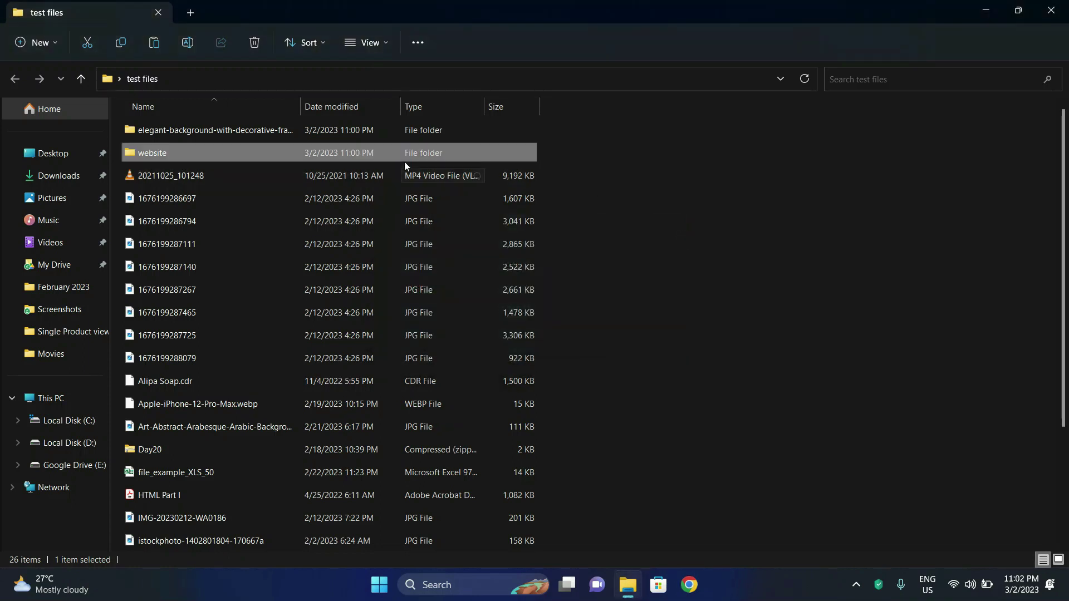
double_click(412, 131)
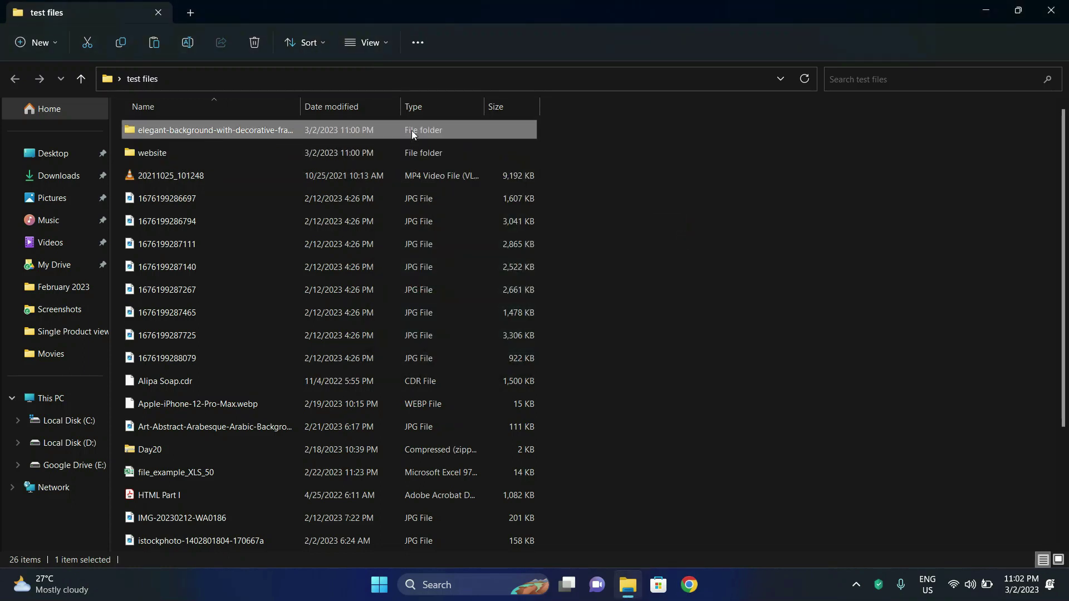
click(82, 78)
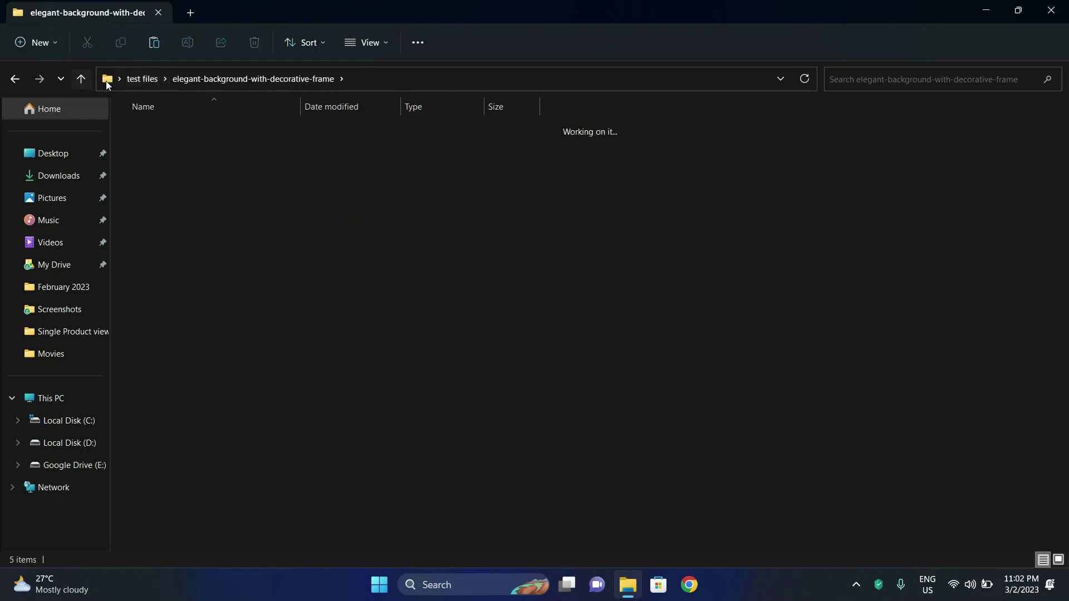
click(331, 344)
- Preview the Day20 zip archive's contents and close the preview
click(343, 298)
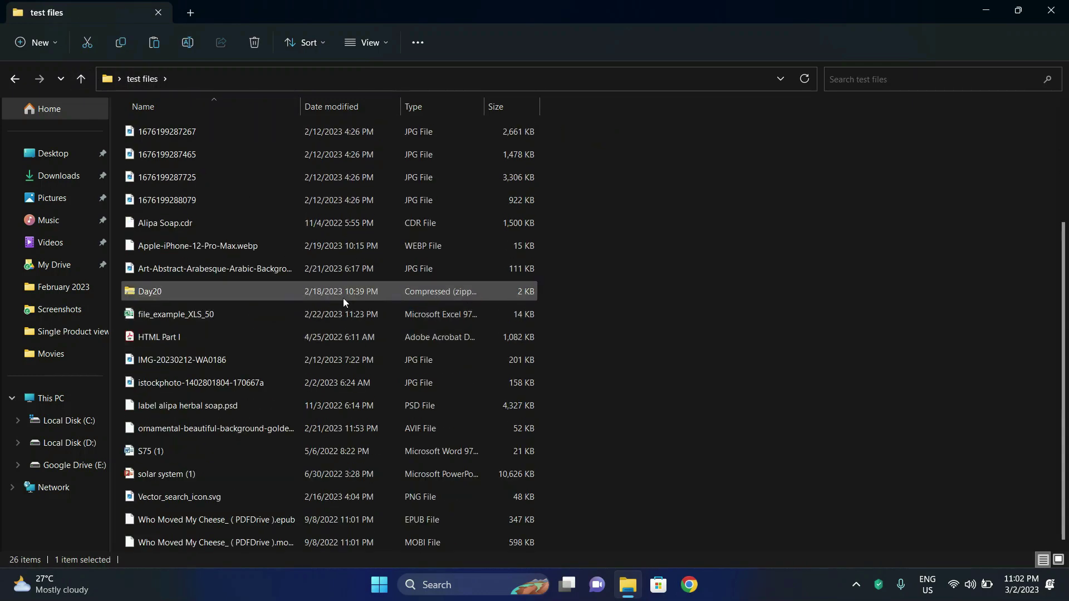
key(space)
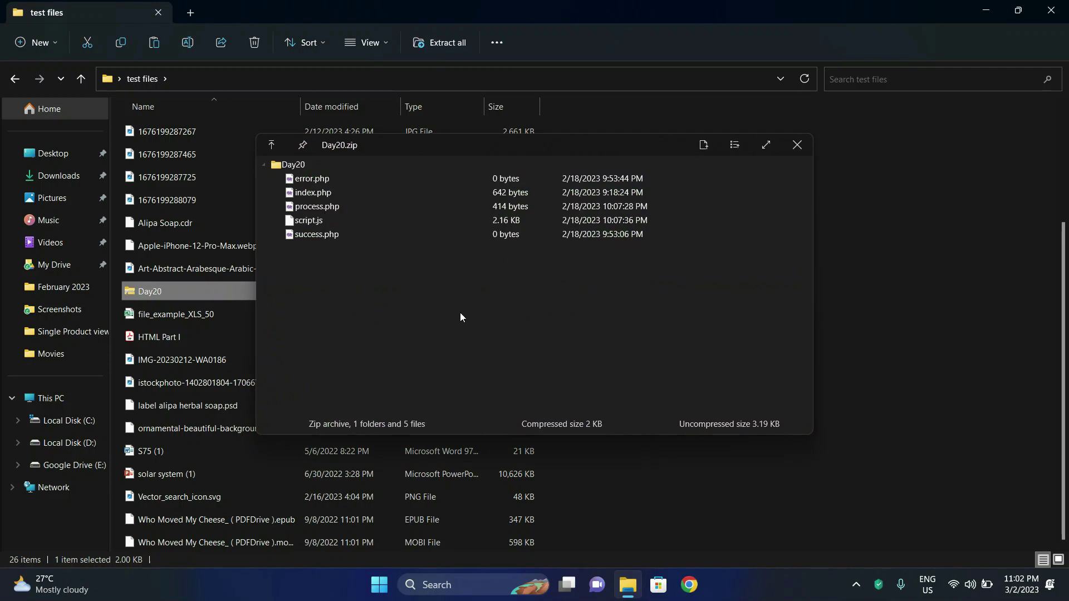
click(804, 143)
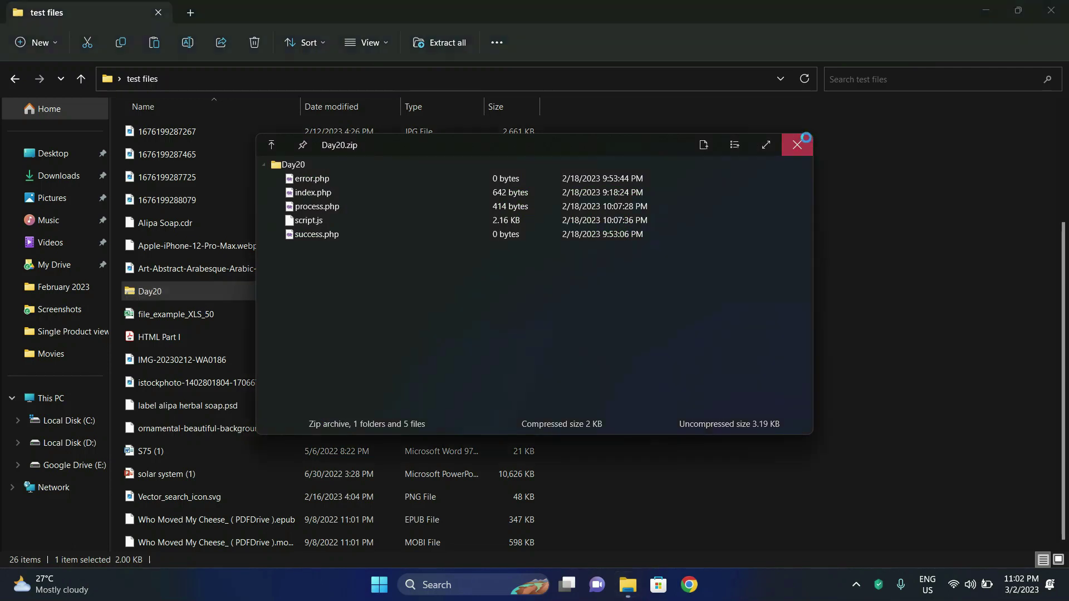
scroll(806, 143, up, 3)
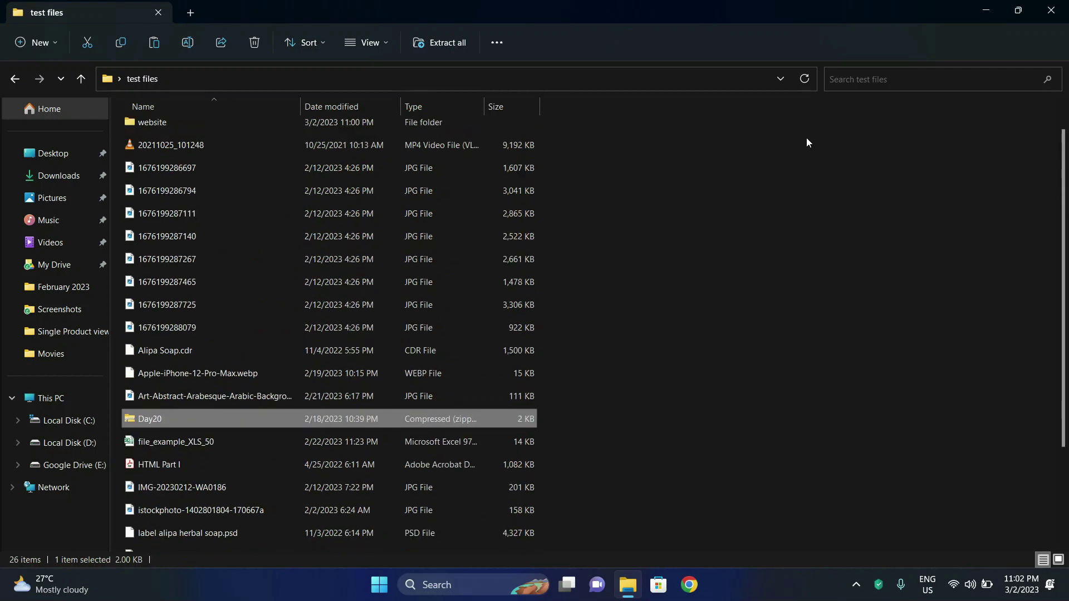
scroll(782, 155, down, 3)
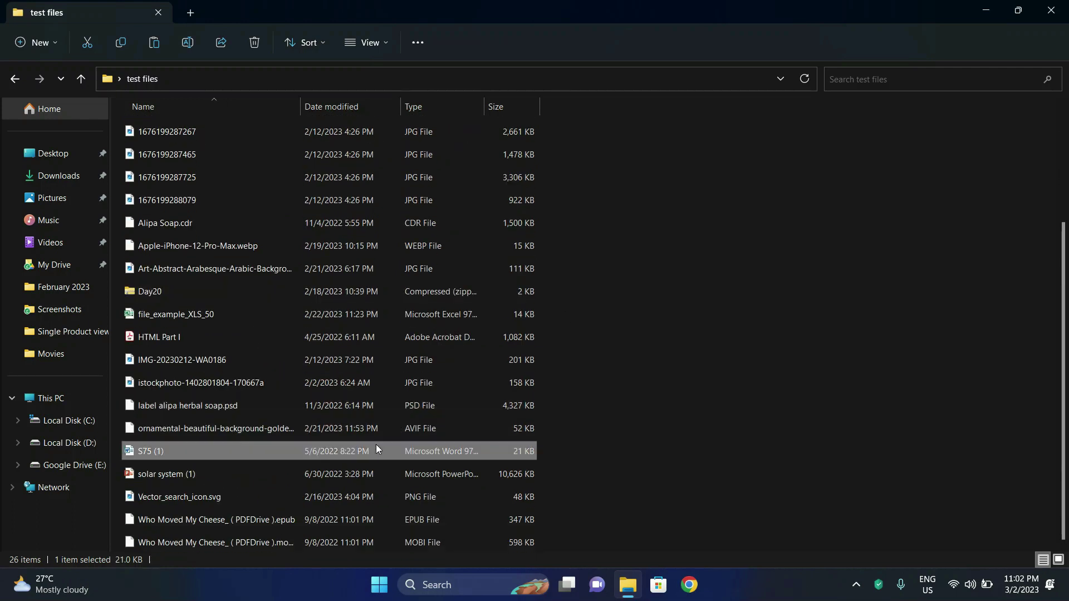
- Dismiss the S75 (1) and solar system (1) info cards, then open QuickLook's tray menu
mouse_move(376, 449)
click(683, 220)
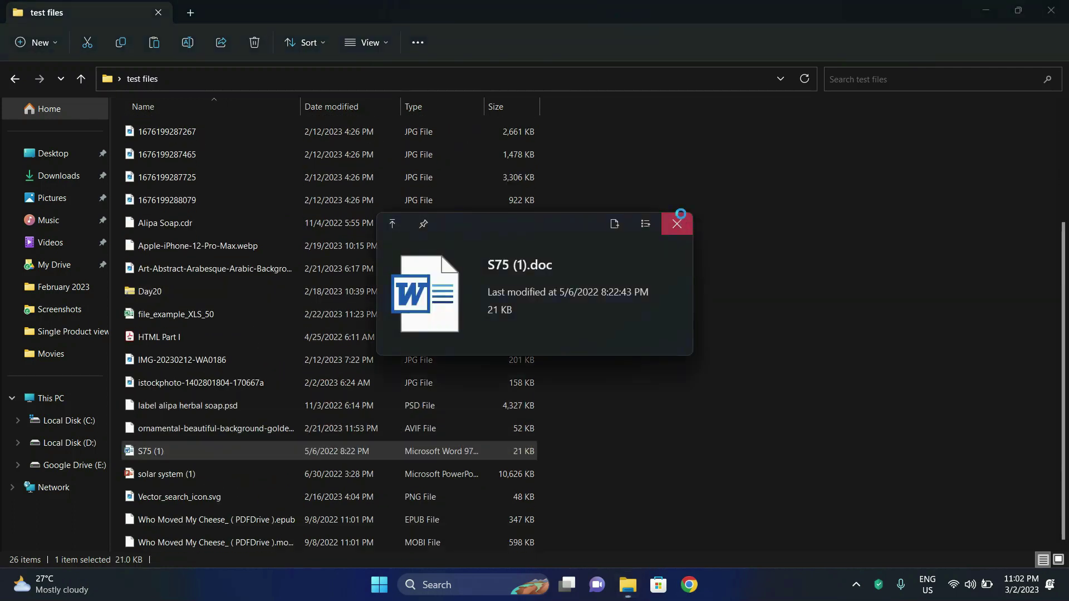
click(448, 482)
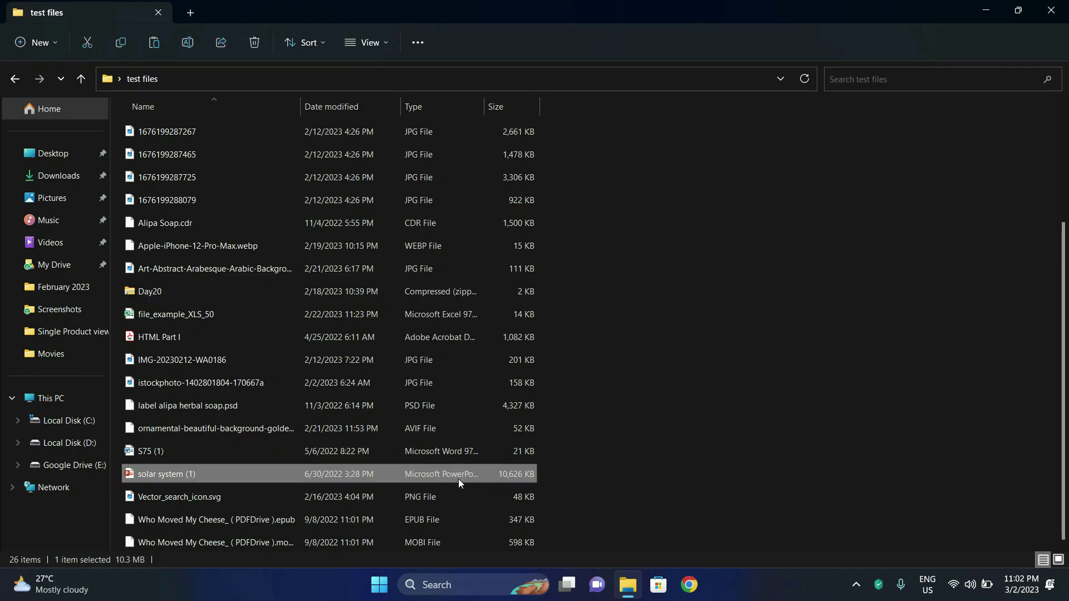
mouse_move(459, 479)
click(684, 218)
click(856, 586)
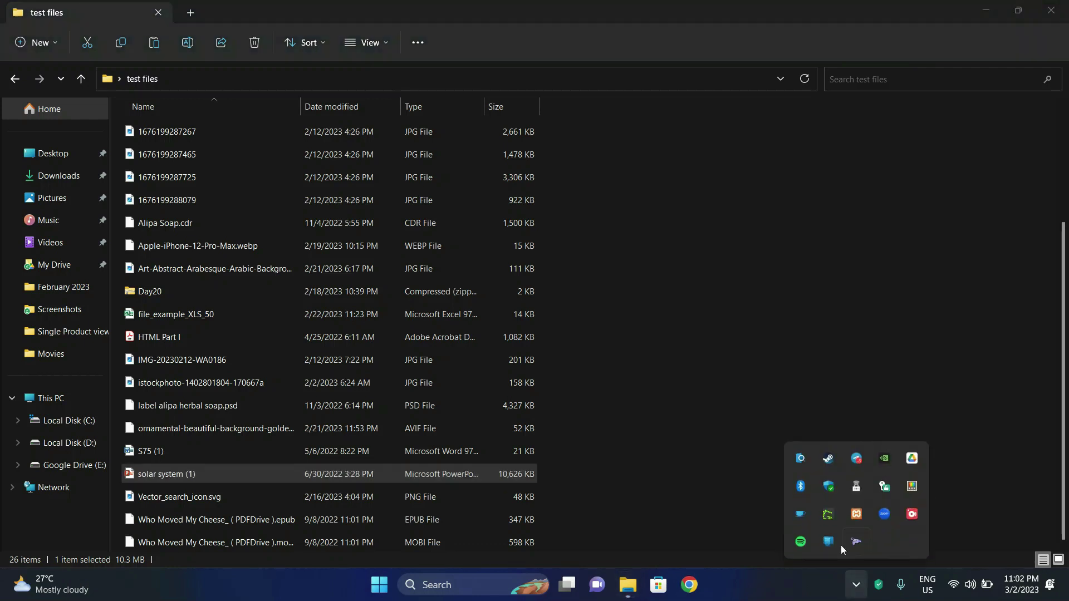
right_click(804, 457)
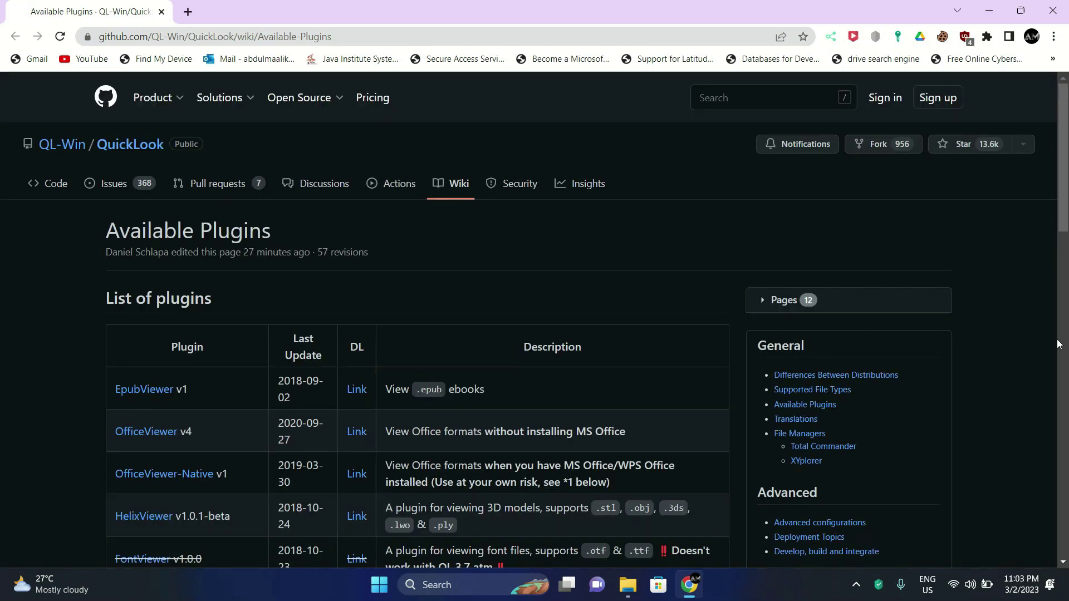
- Scroll through the Available Plugins table on QuickLook's GitHub wiki page
scroll(734, 292, down, 3)
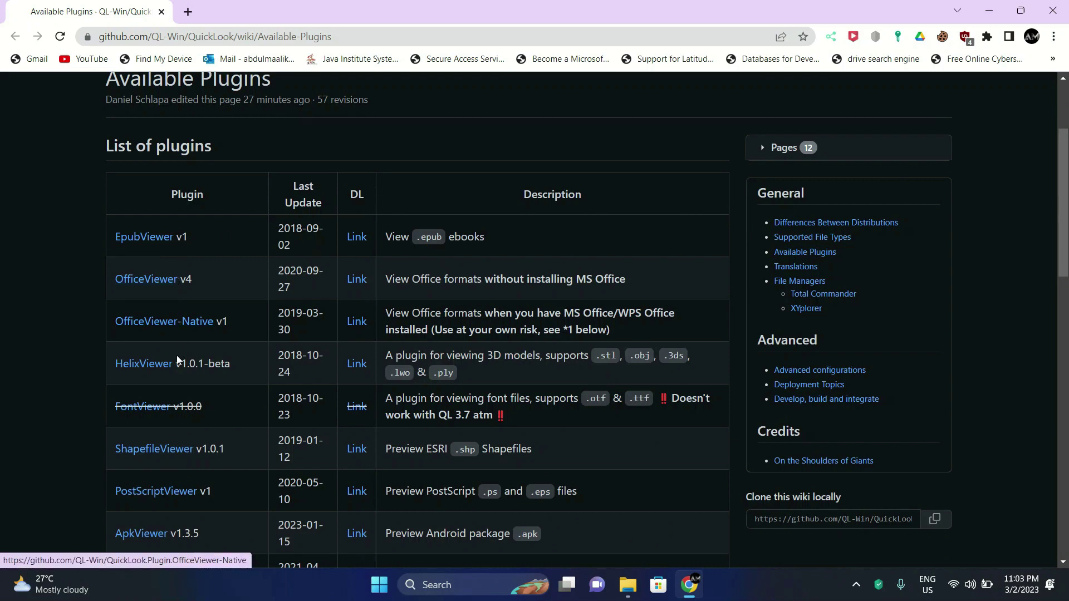
scroll(174, 365, down, 2)
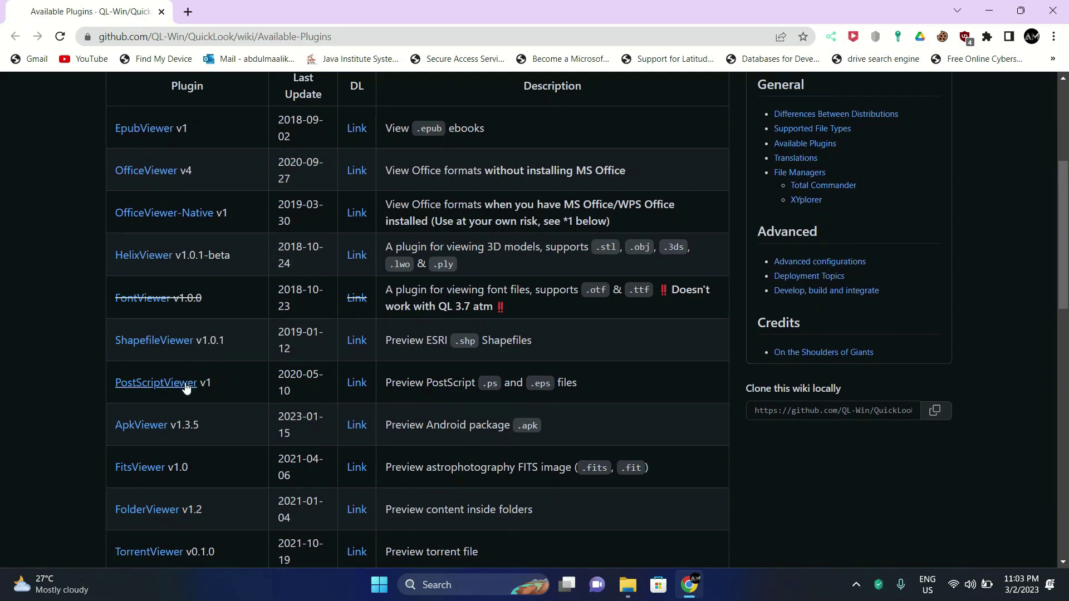
scroll(188, 479, down, 8)
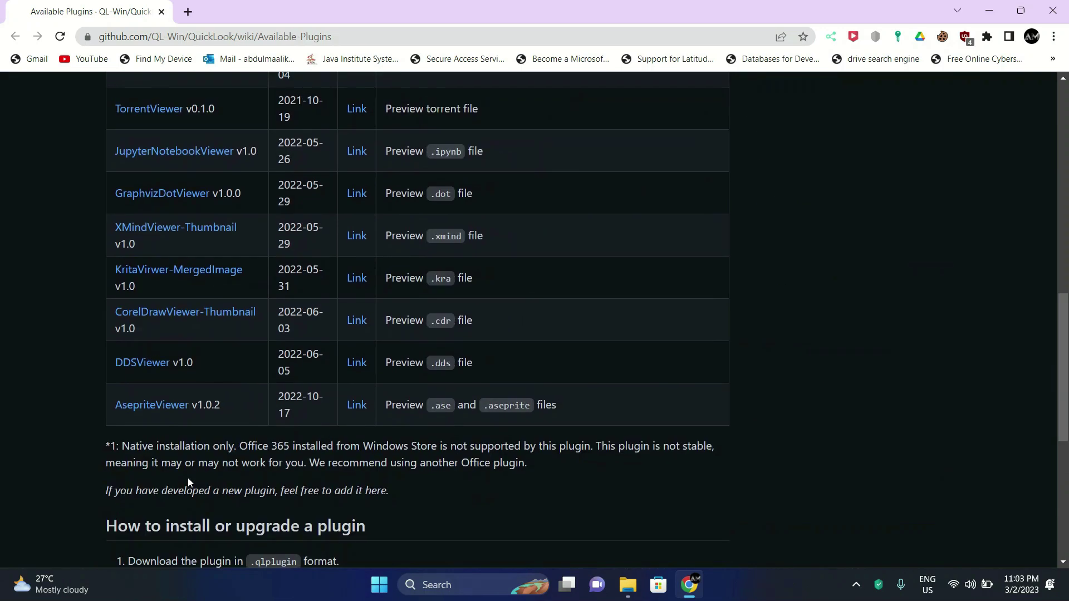
scroll(188, 482, up, 13)
scroll(188, 478, down, 2)
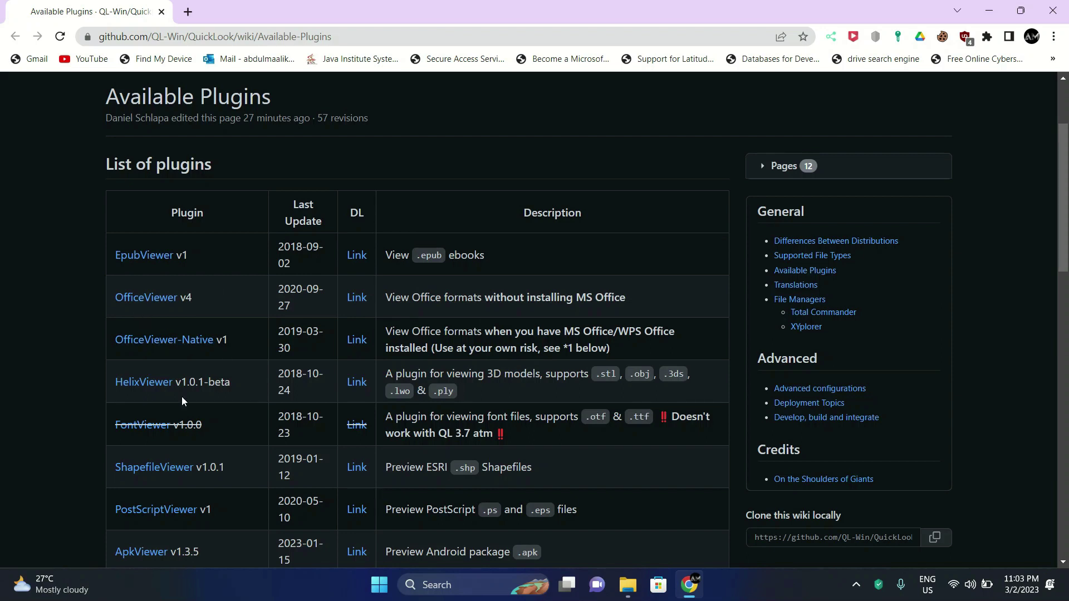
scroll(390, 390, down, 2)
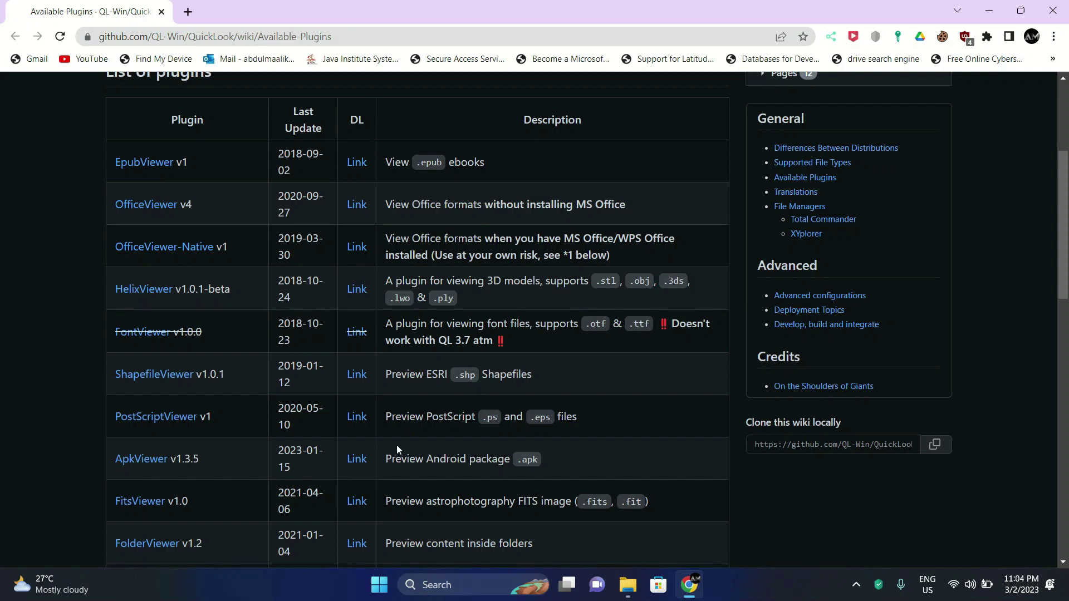
scroll(397, 449, down, 1)
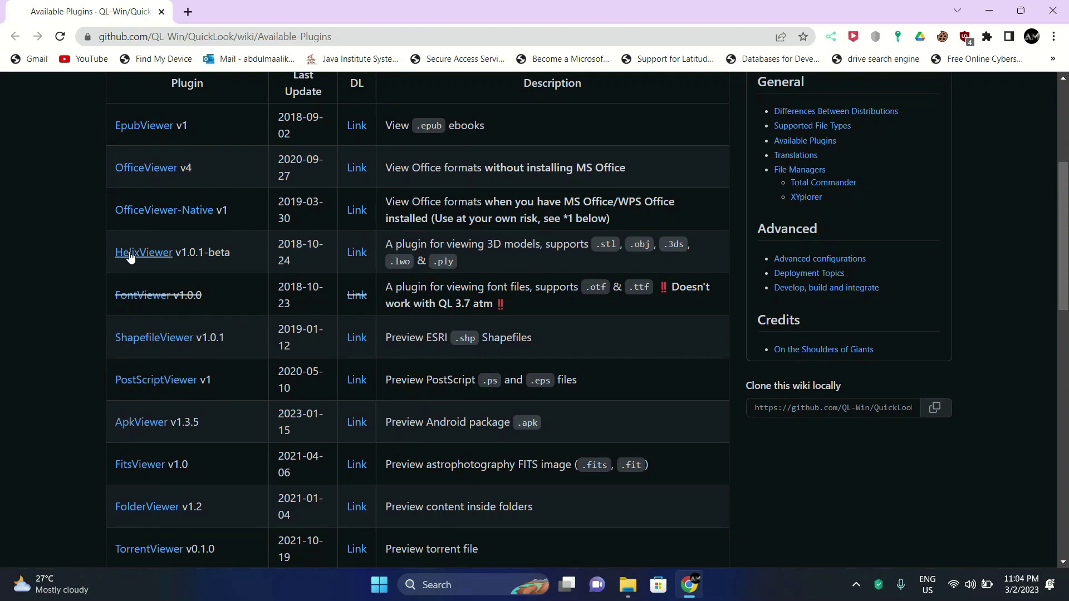
scroll(451, 255, down, 1)
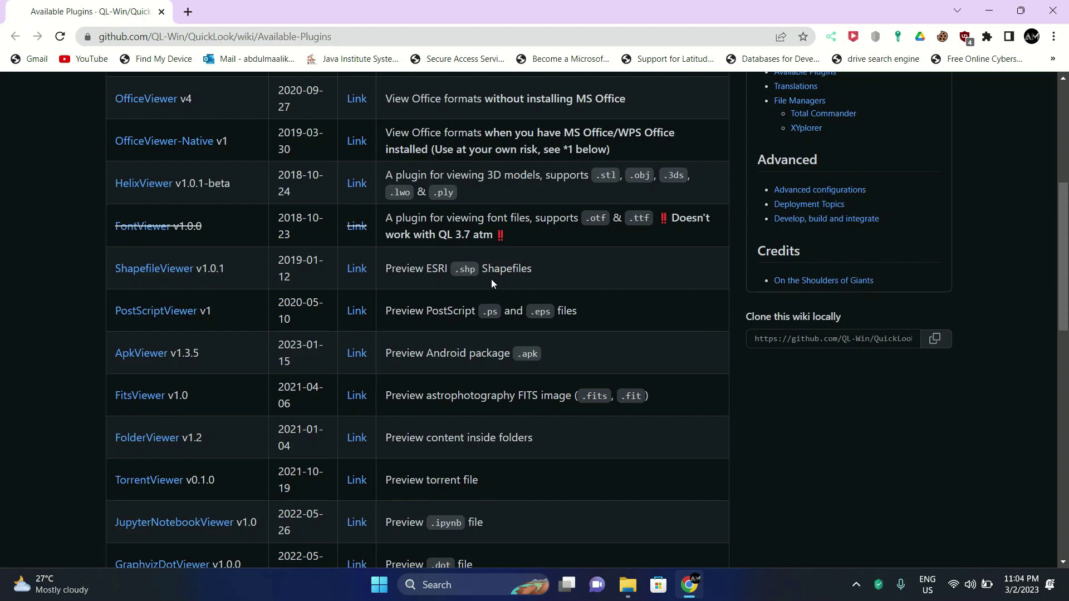
scroll(492, 283, down, 1)
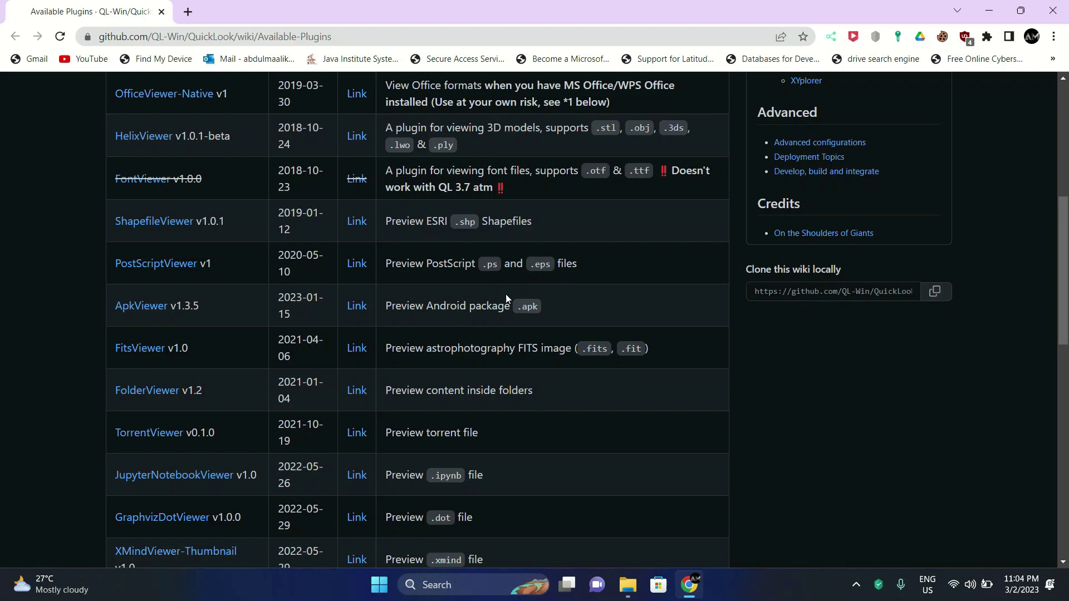
scroll(507, 296, down, 2)
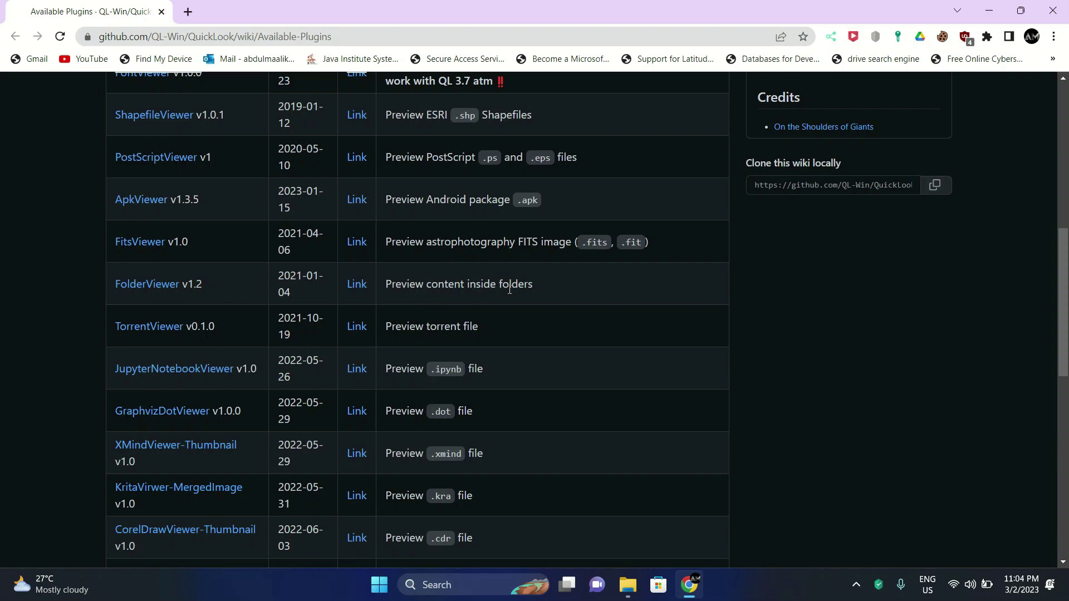
scroll(522, 318, down, 1)
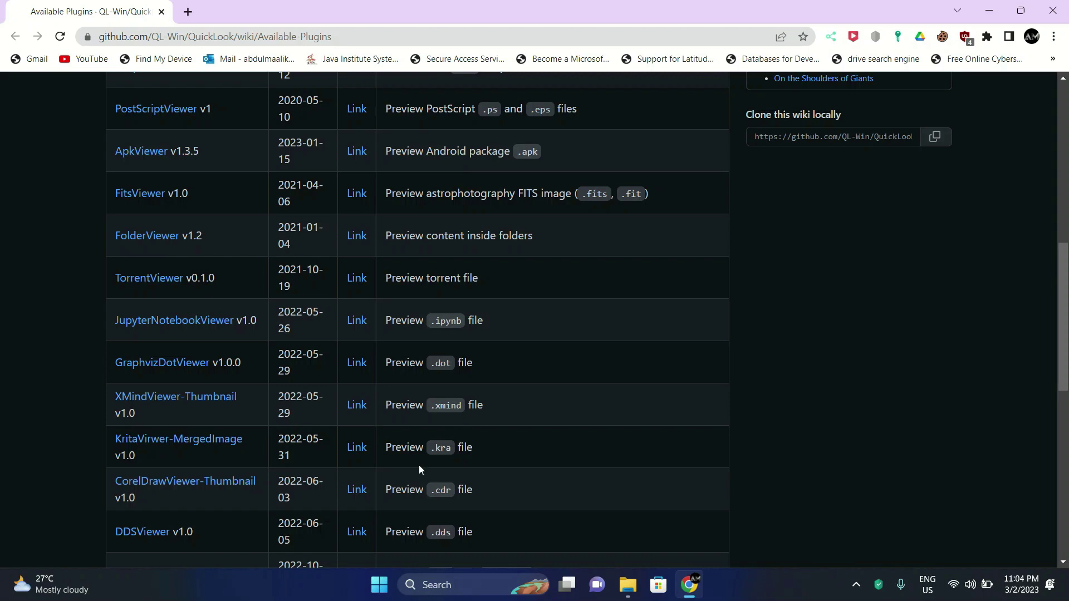
scroll(435, 458, down, 2)
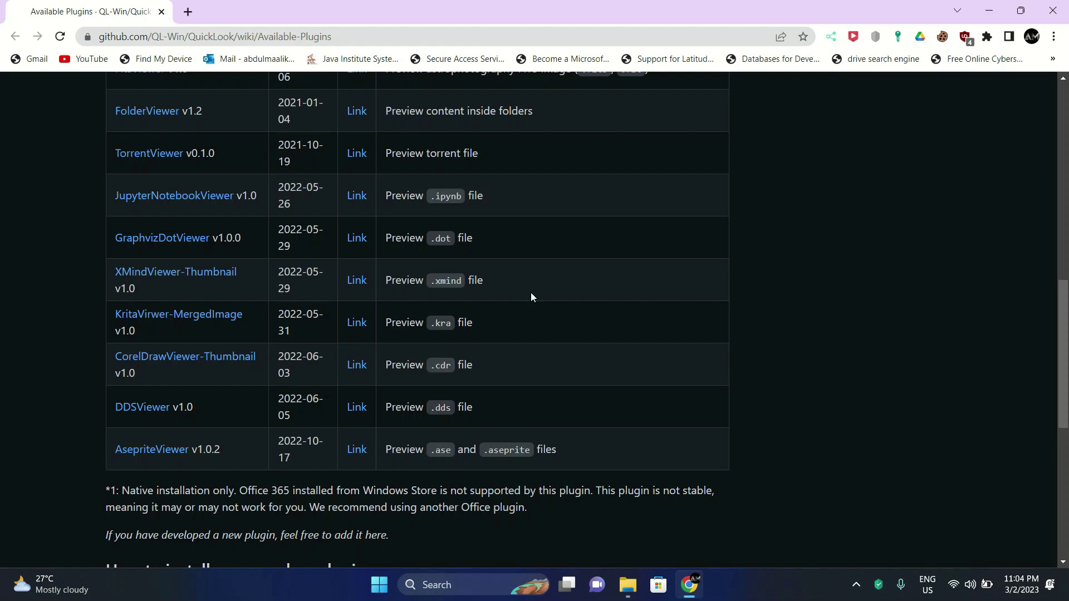
scroll(530, 294, up, 6)
scroll(530, 293, up, 4)
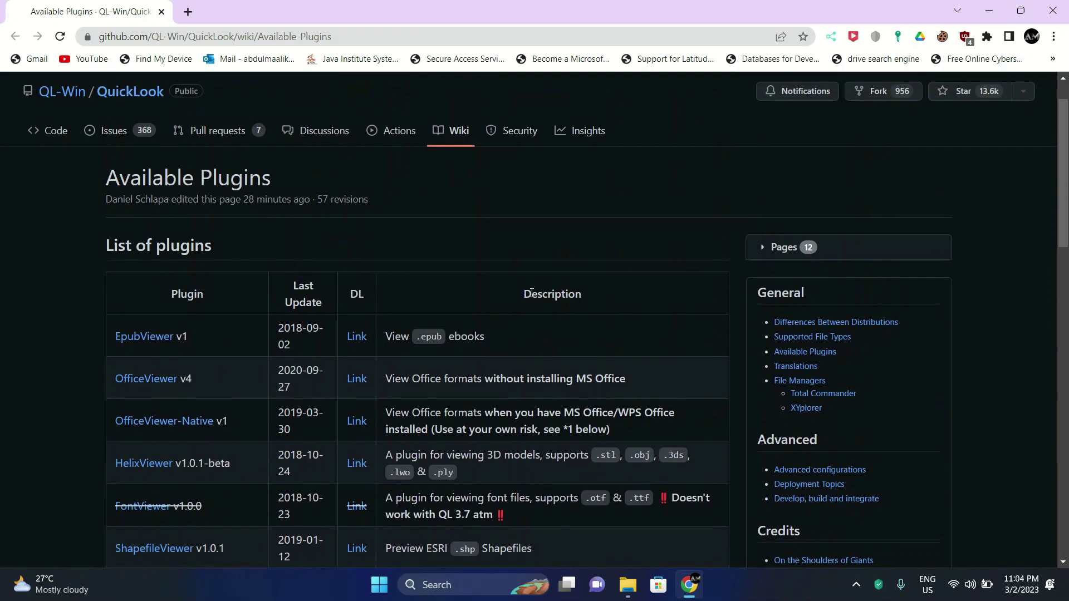
- Save QuickLook.Plugin.EpubViewer.qlplugin from its releases page and go back to the plugin list
click(355, 338)
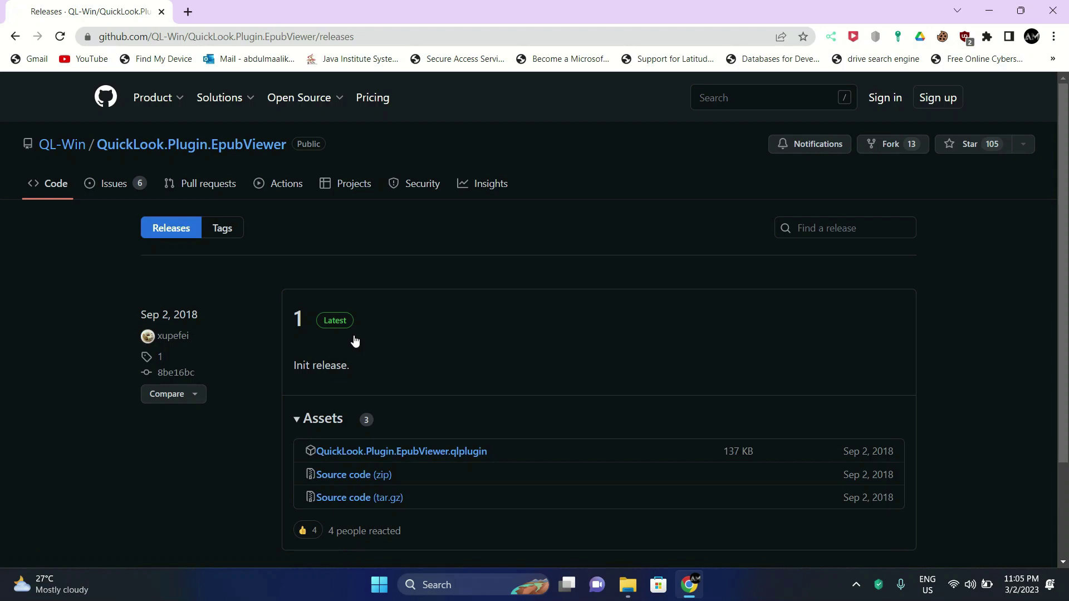
scroll(355, 339, down, 3)
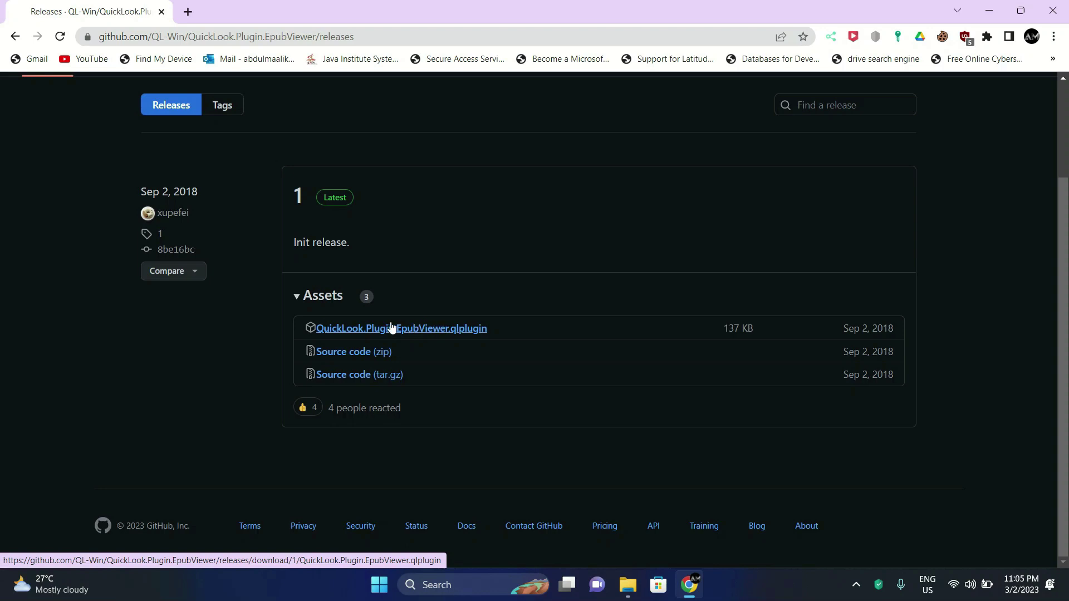
click(409, 329)
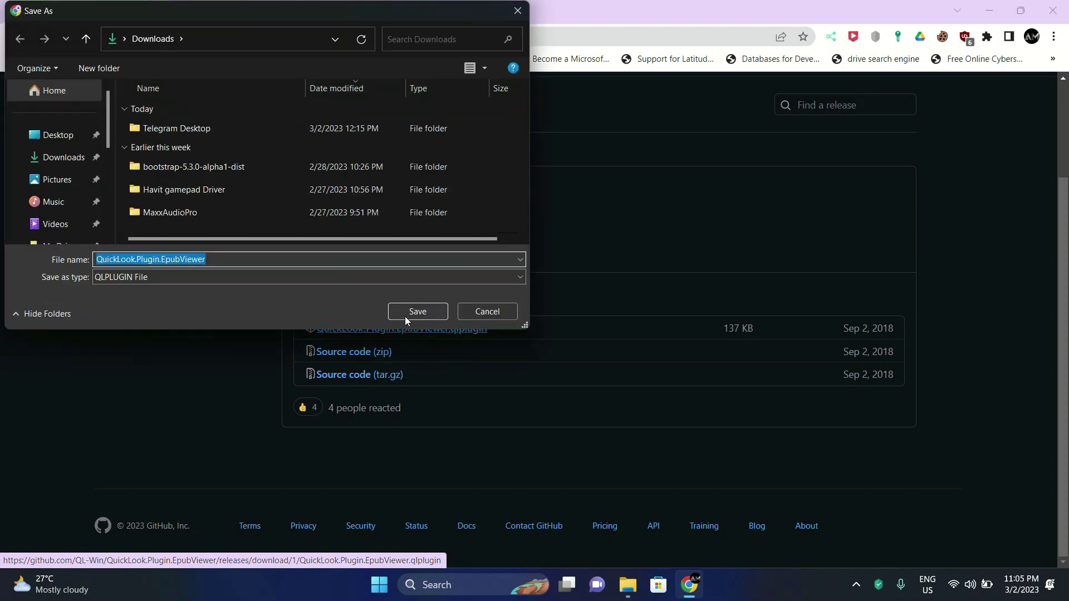
click(430, 312)
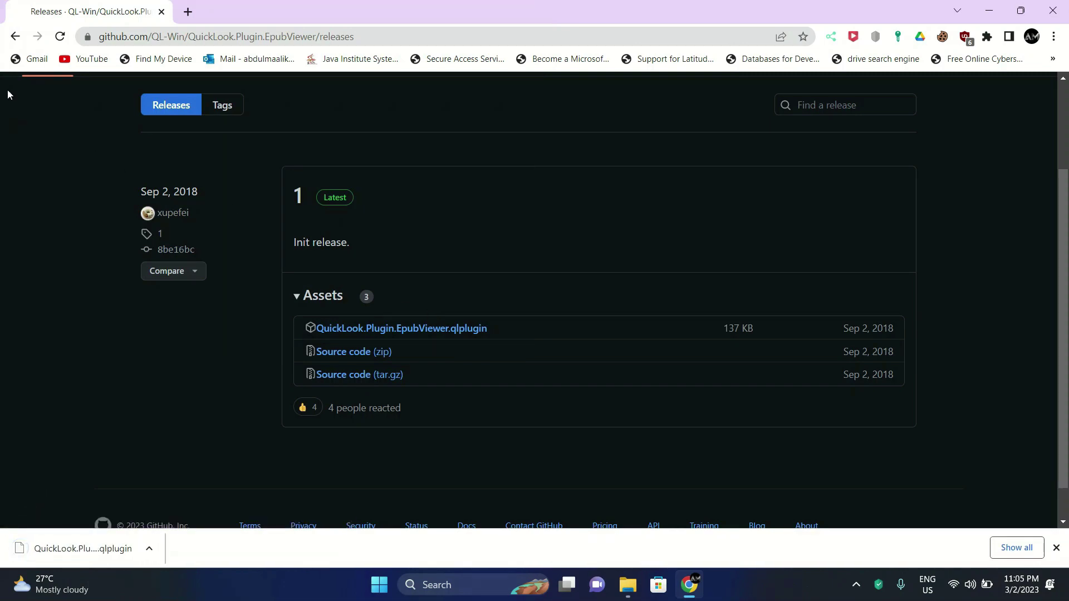
click(15, 37)
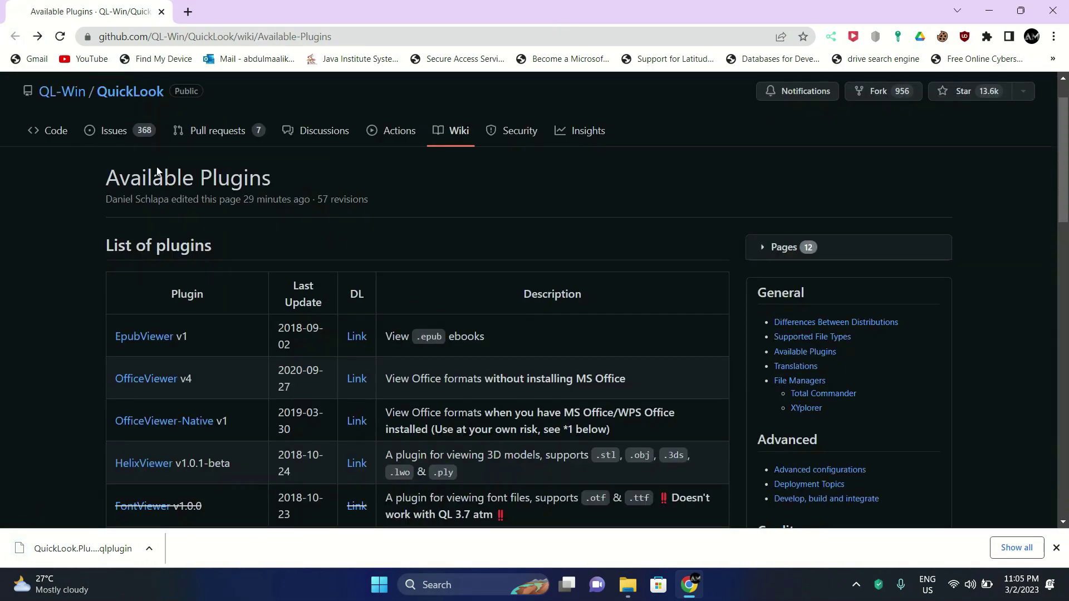
- Download the OfficeViewer .qlplugin file from its releases page
scroll(227, 292, down, 3)
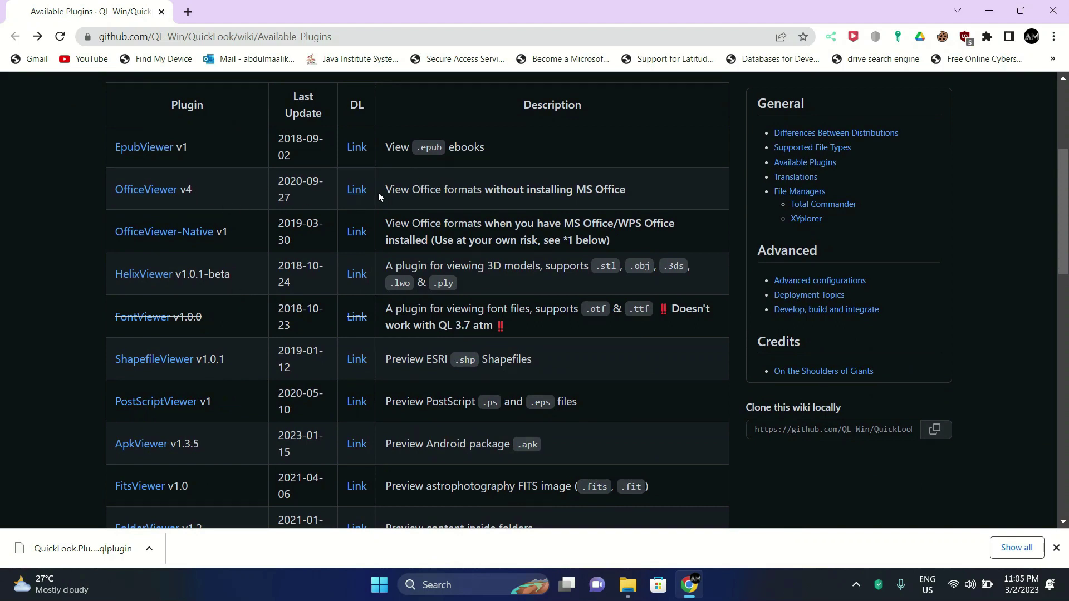
click(356, 193)
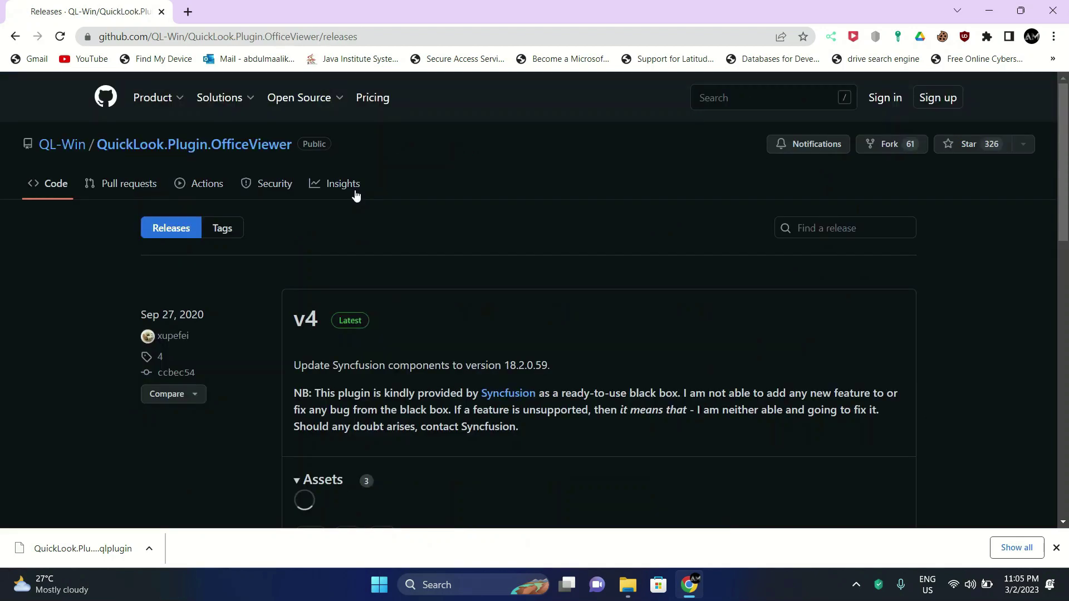
scroll(355, 193, down, 5)
scroll(355, 189, up, 5)
click(343, 184)
click(71, 192)
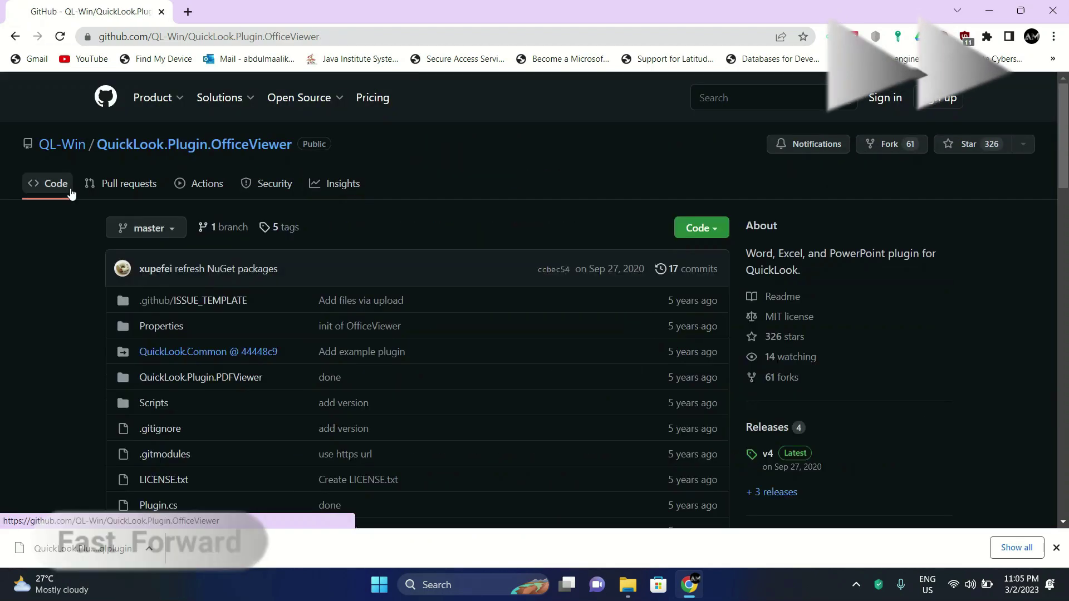
key(alt+Left)
key(alt+Left)
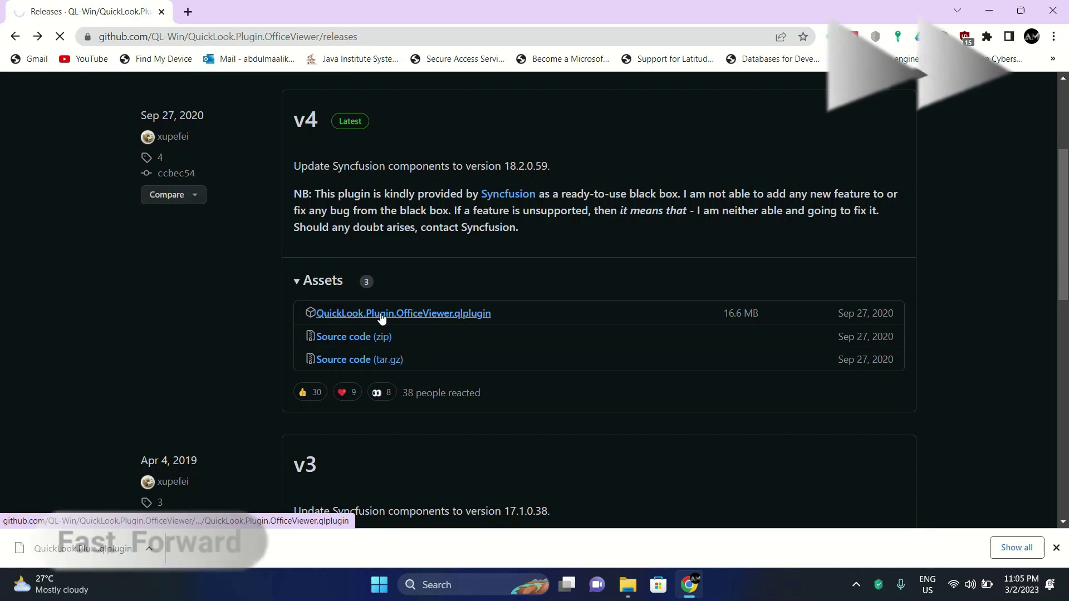
click(382, 314)
click(389, 312)
key(alt+Left)
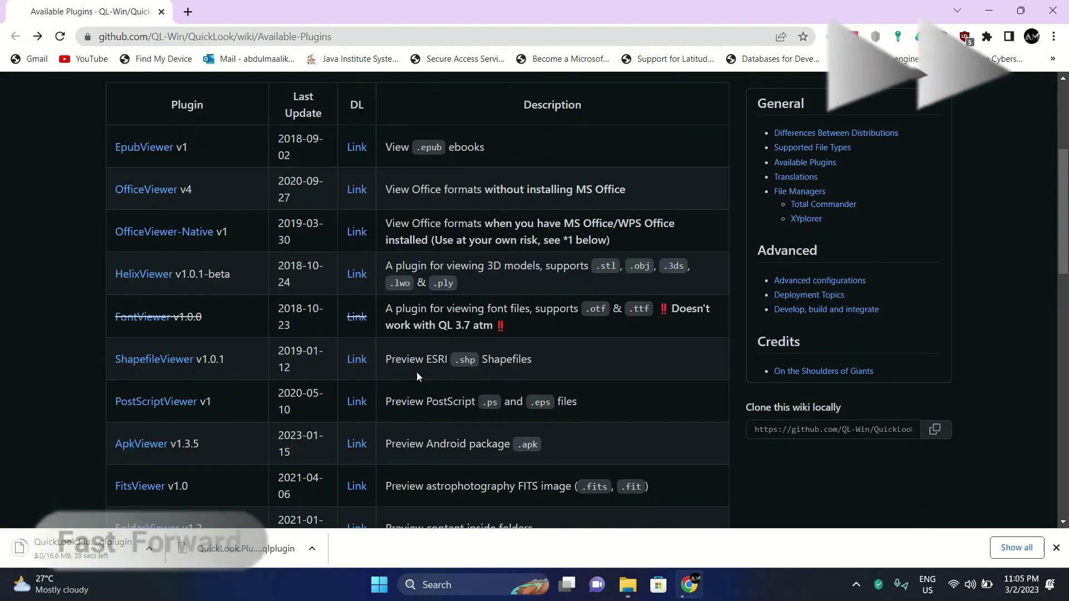
- Download the PostScriptViewer .qlplugin file and return to the plugin list
scroll(416, 376, down, 2)
click(357, 289)
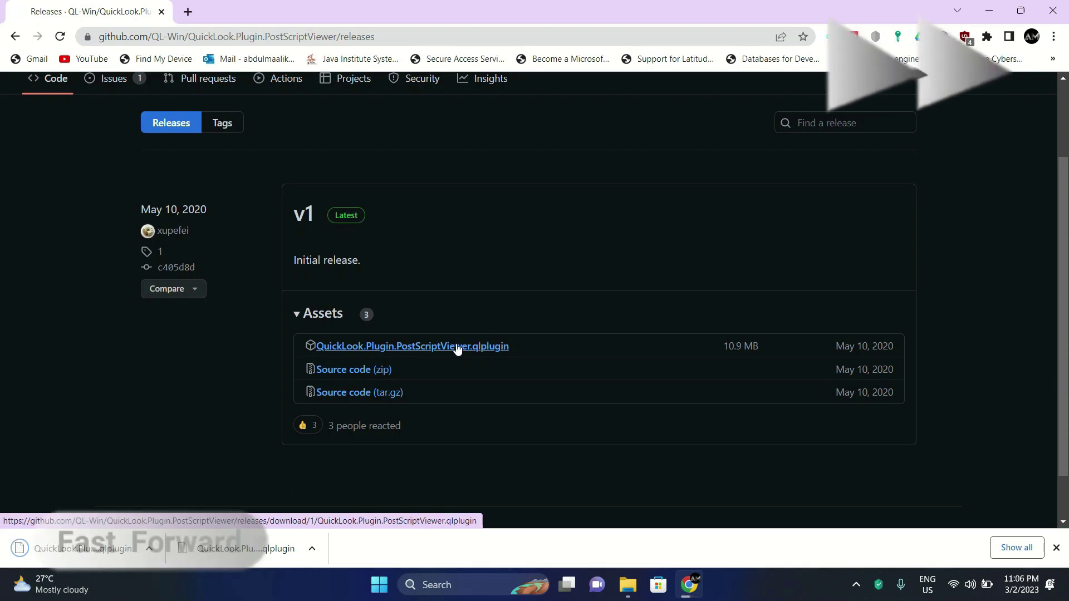
click(456, 346)
click(426, 315)
click(16, 38)
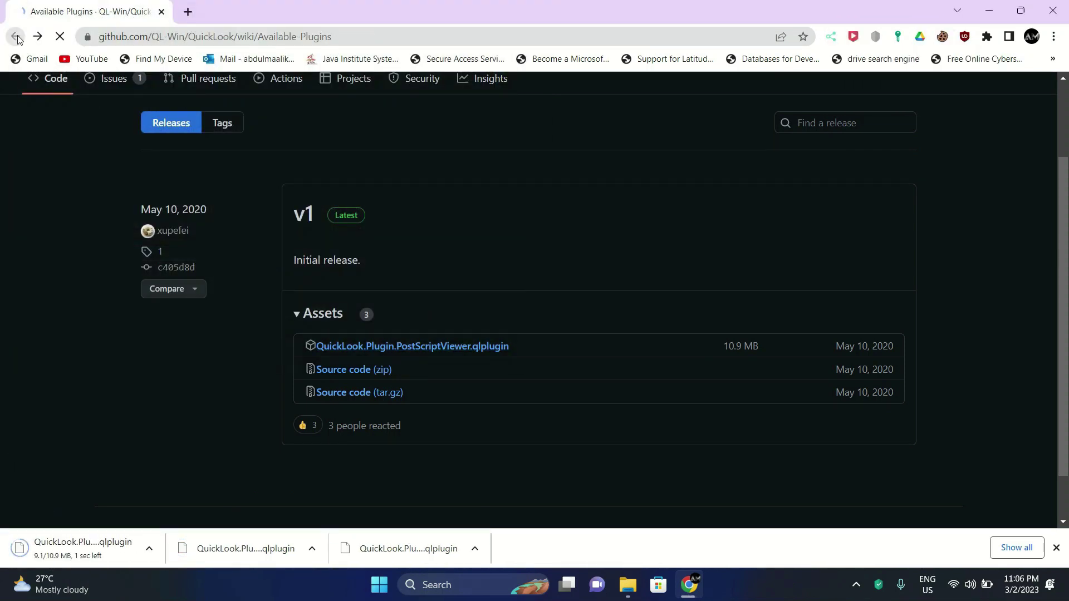
- Download the ApkViewer .qlplugin file from its releases page in a new tab
ctrl+shift+click(357, 331)
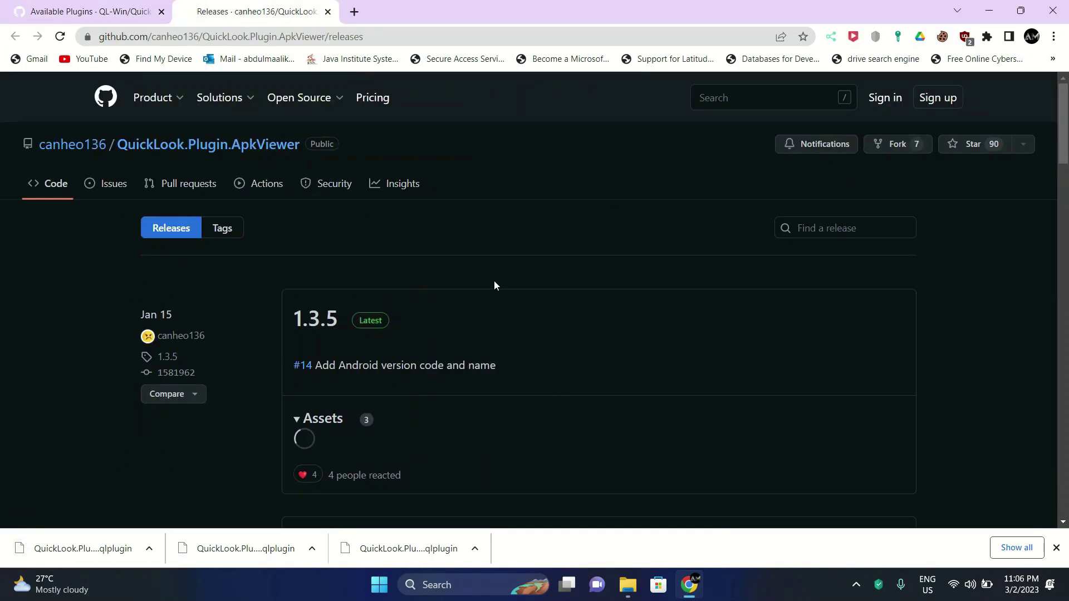
scroll(494, 281, down, 3)
click(399, 268)
click(422, 312)
click(92, 11)
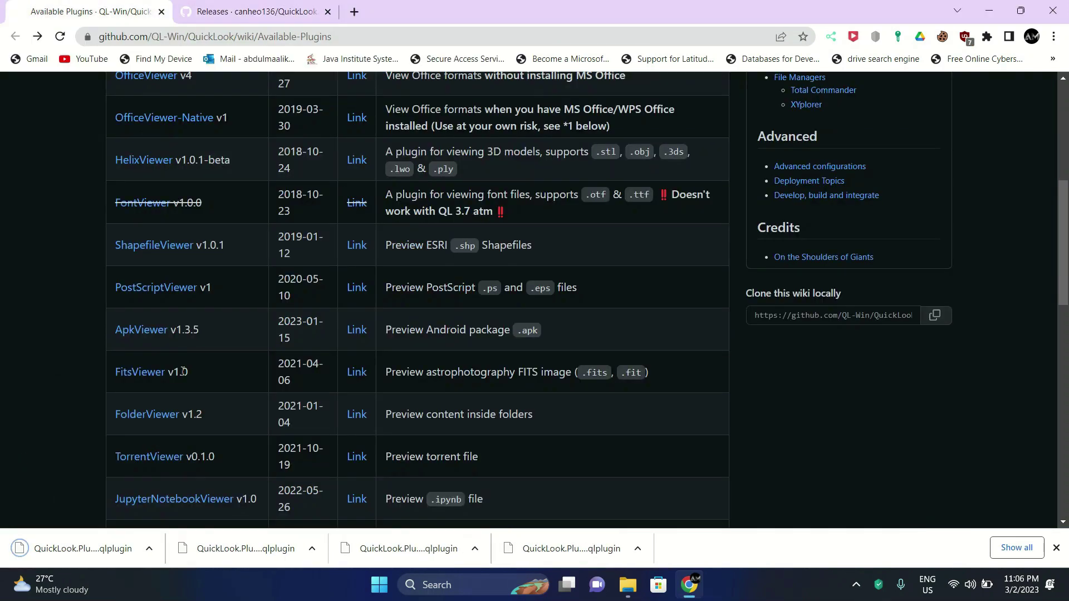
- Download the TorrentViewer .qlplugin file and close the finished releases tabs
scroll(356, 281, down, 3)
right_click(357, 281)
click(390, 290)
key(ctrl+Tab)
key(ctrl+w)
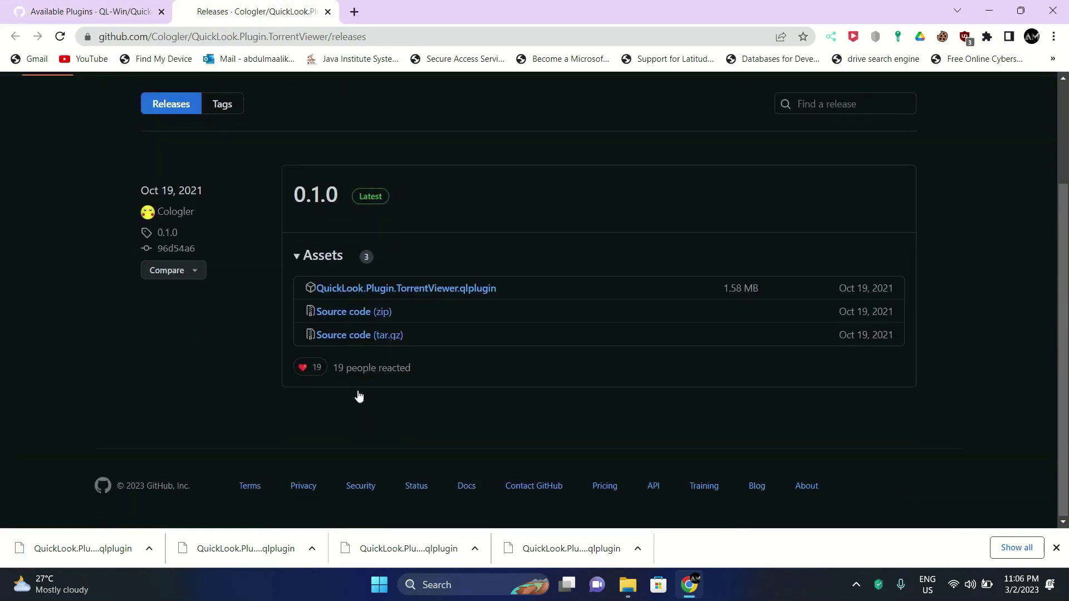
click(419, 289)
key(ctrl+w)
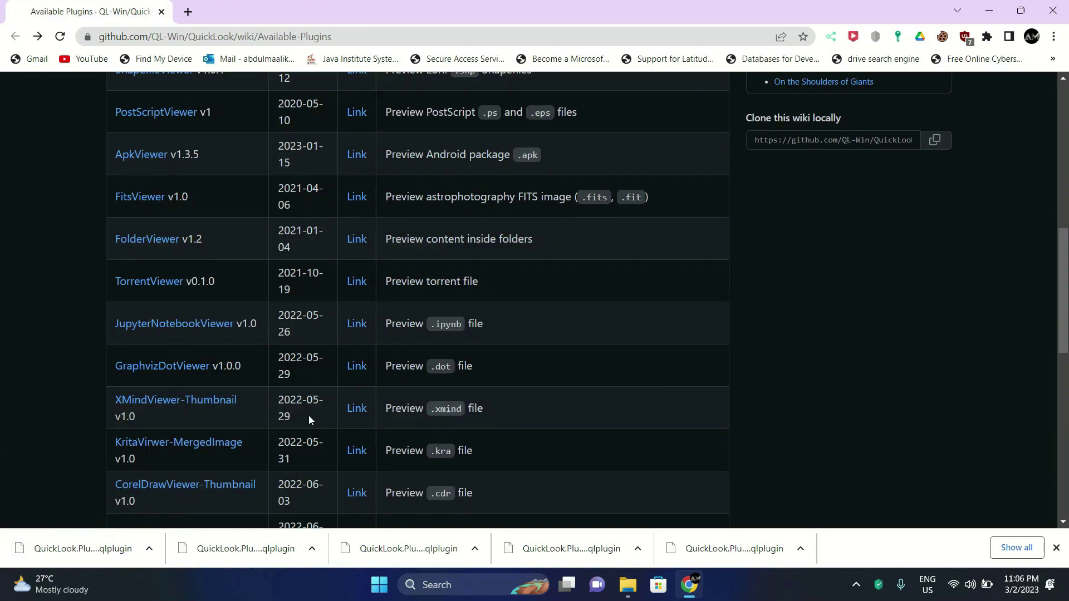
- Download the CorelDrawViewer .qlplugin file and return to the Available Plugins list
scroll(309, 415, down, 3)
scroll(361, 326, up, 1)
click(357, 324)
right_click(353, 322)
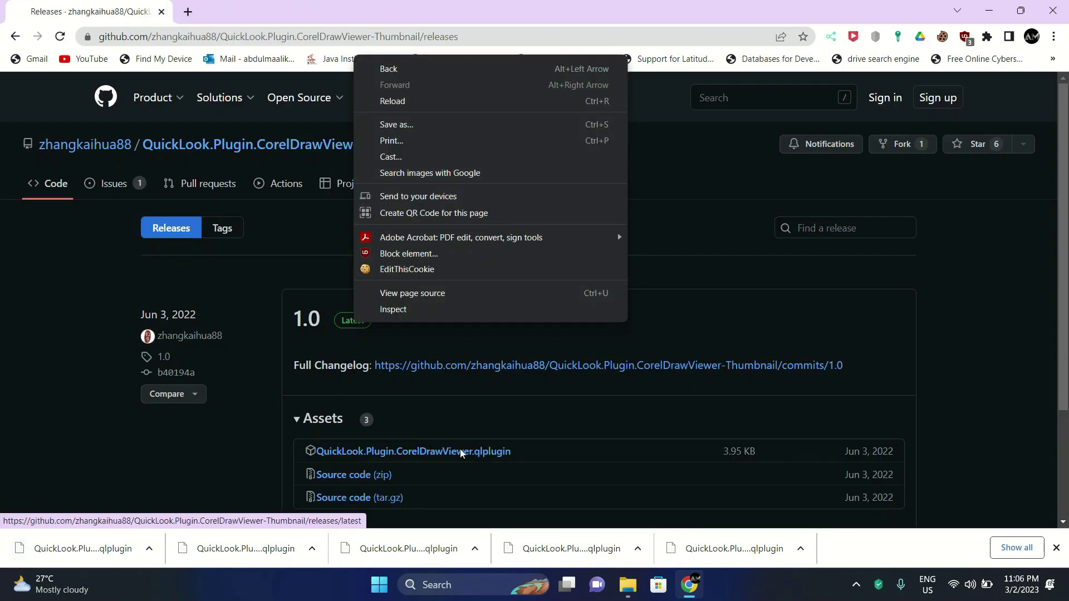
click(463, 444)
click(460, 452)
key(Return)
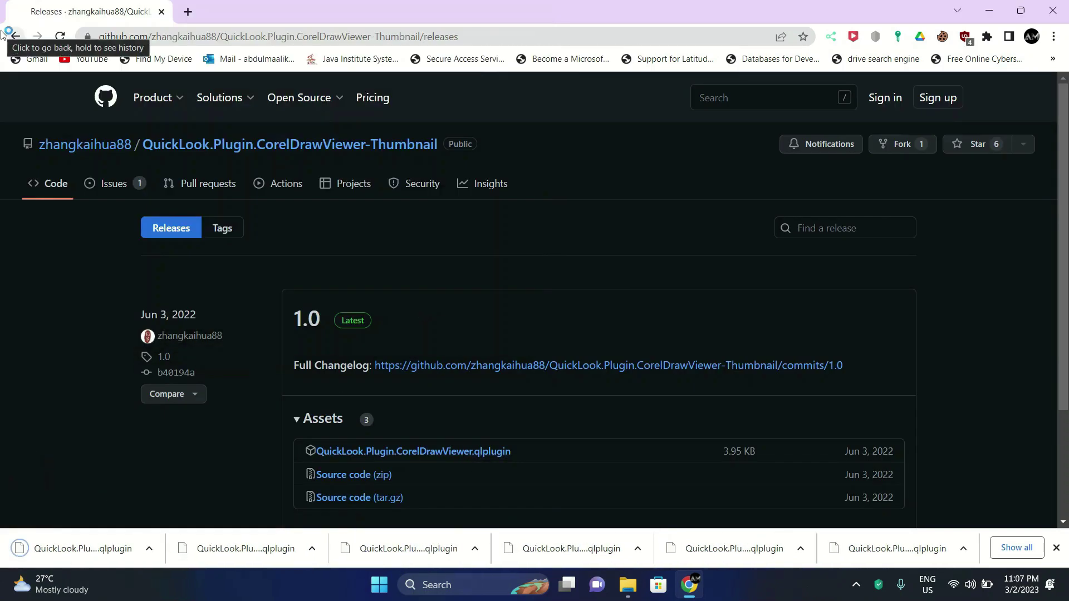
click(15, 36)
- Review the rest of the plugin list, then open the hidden notification-area icons
scroll(217, 168, up, 5)
scroll(217, 169, down, 1)
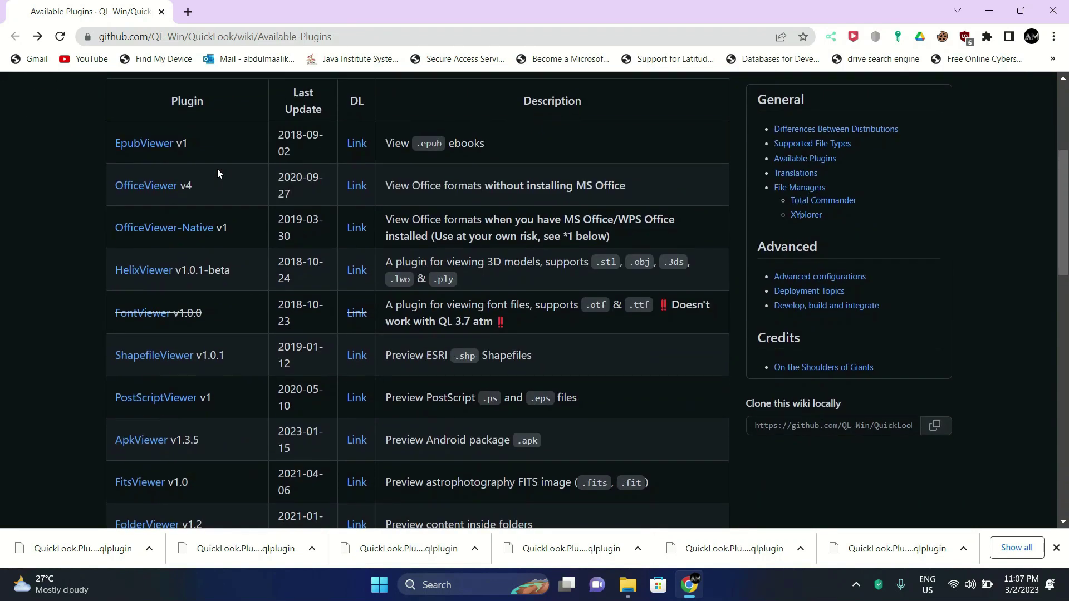
scroll(217, 169, down, 5)
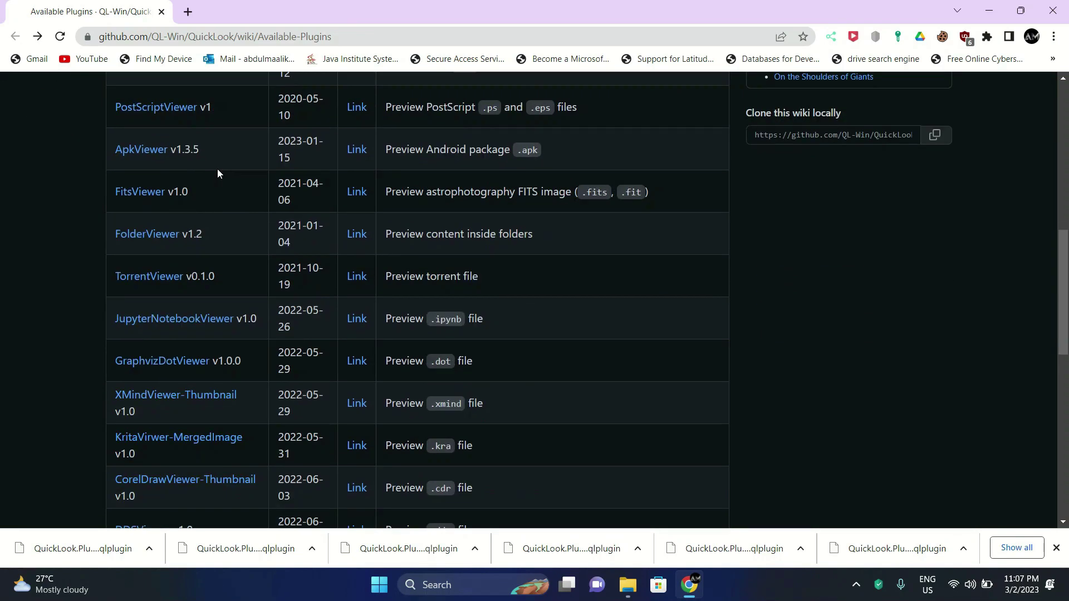
click(856, 584)
click(913, 520)
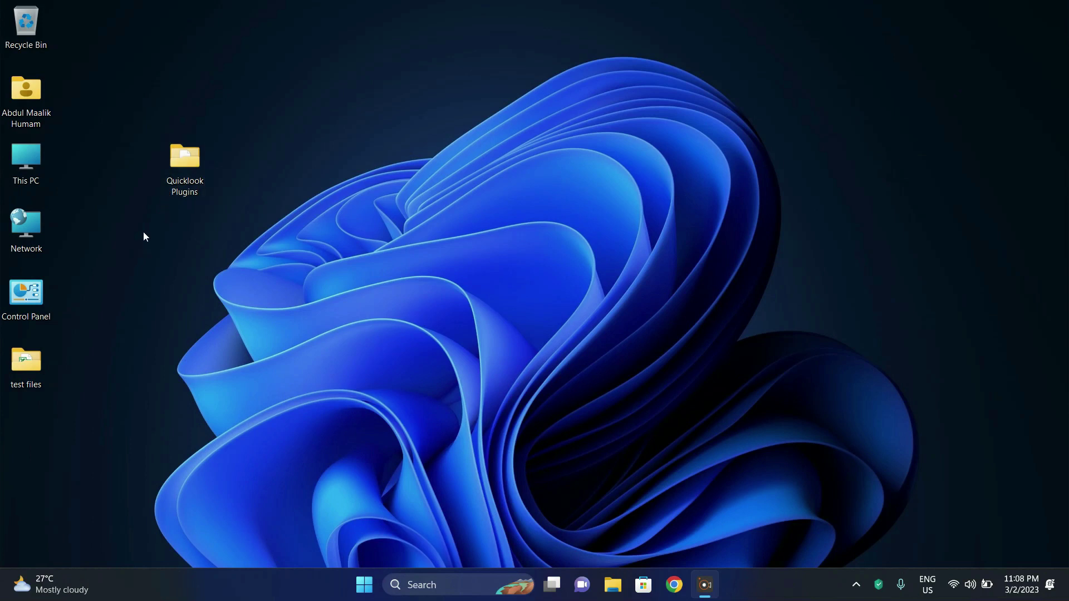
- Preview the ApkViewer .qlplugin in Quicklook Plugins and install it into QuickLook
double_click(180, 168)
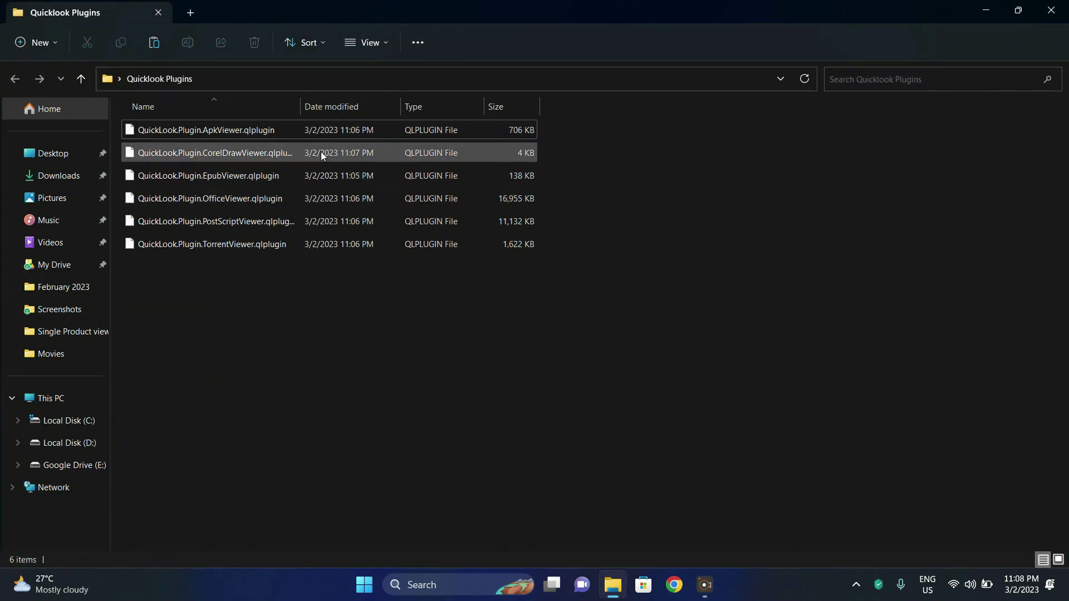
click(195, 135)
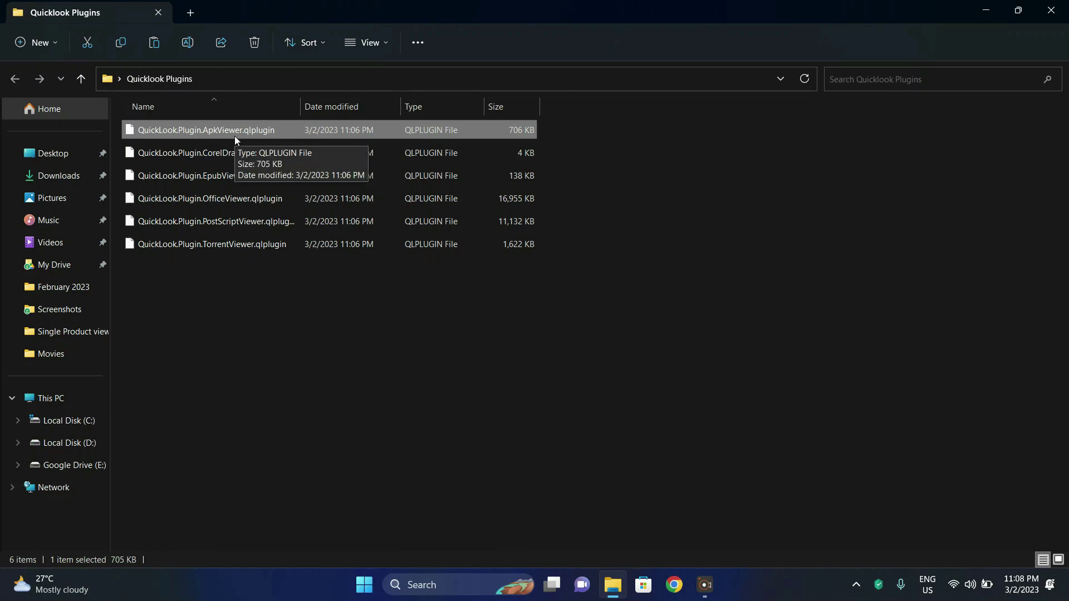
key(space)
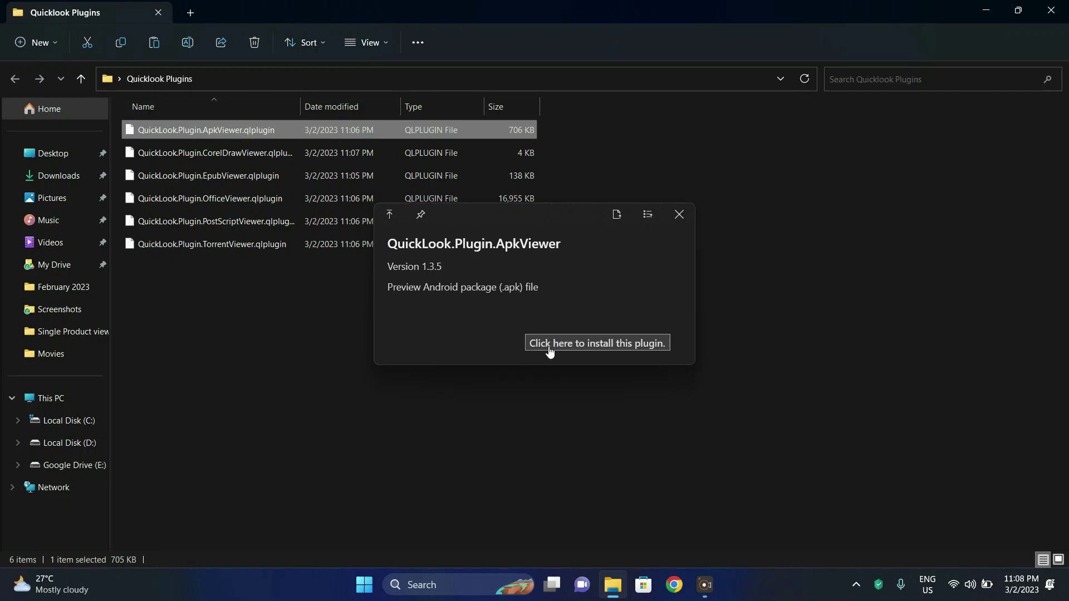
click(591, 343)
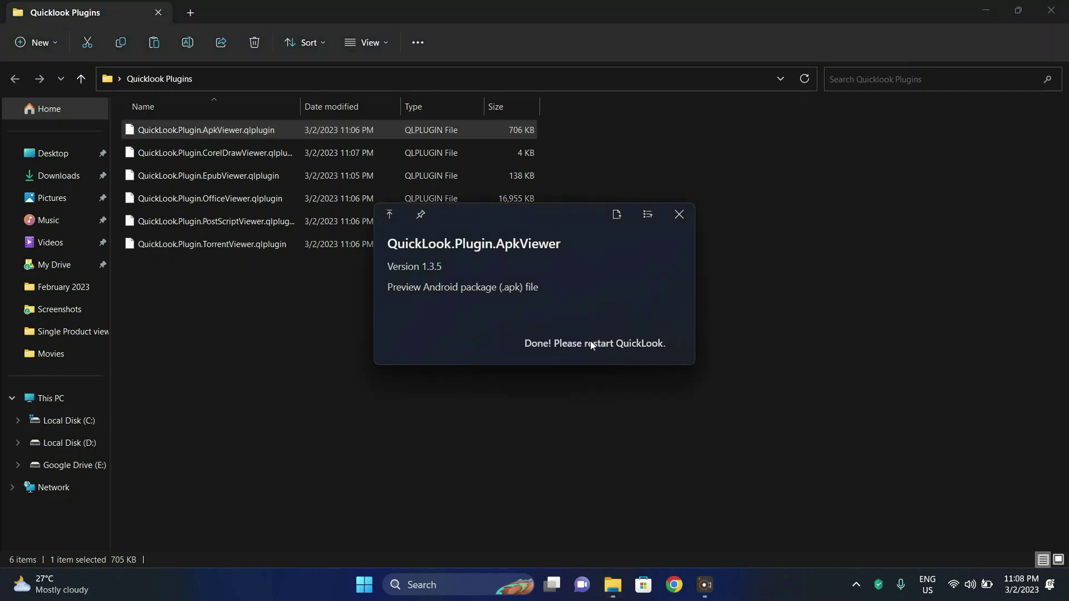
click(687, 218)
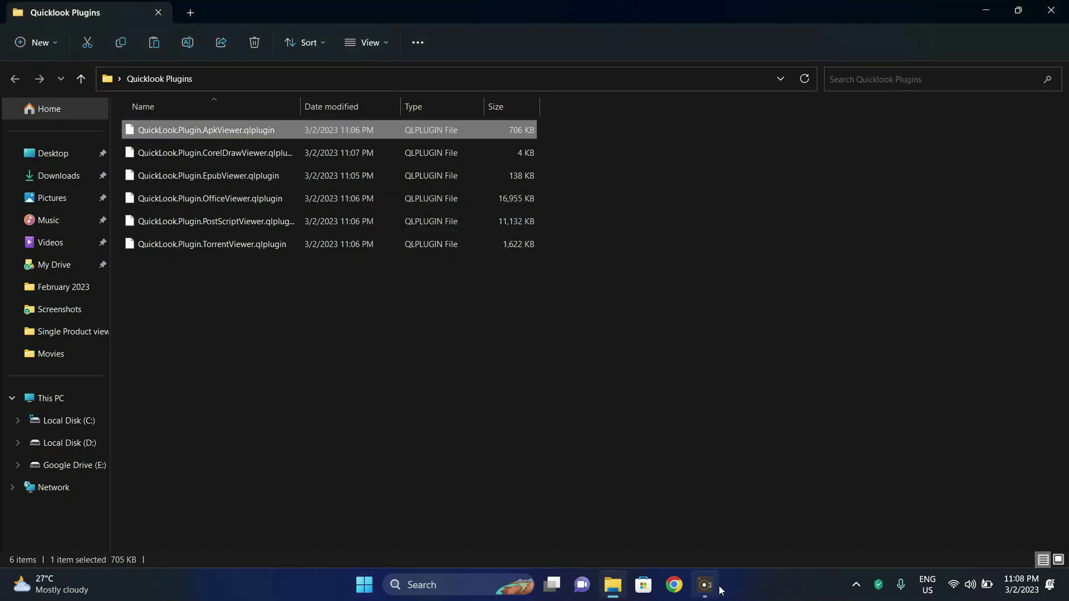
- Quit QuickLook from its tray menu and relaunch it from the Start menu's Recommended list
click(856, 585)
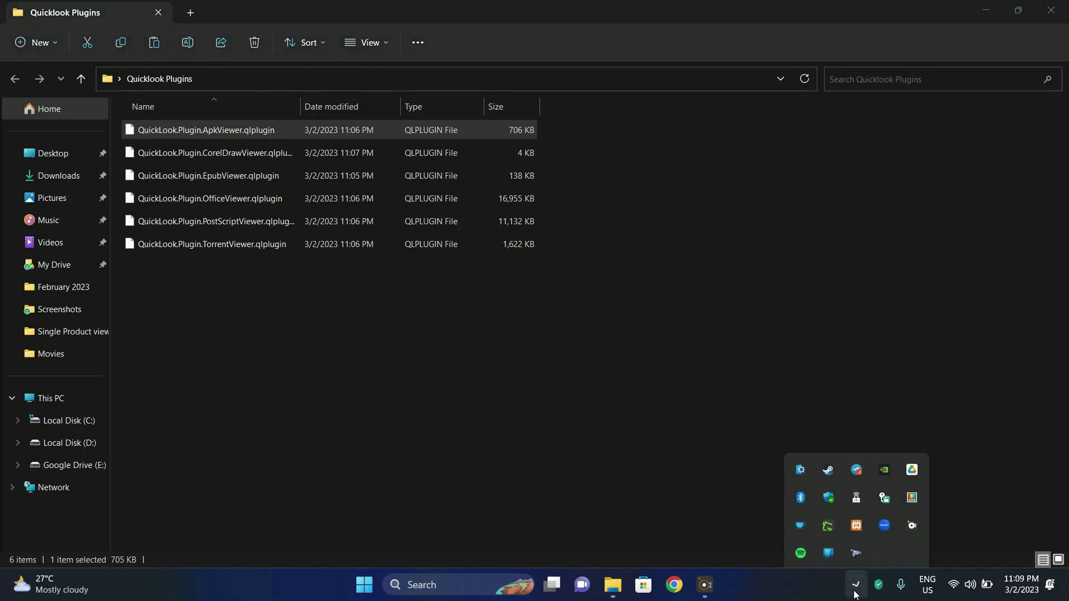
right_click(800, 458)
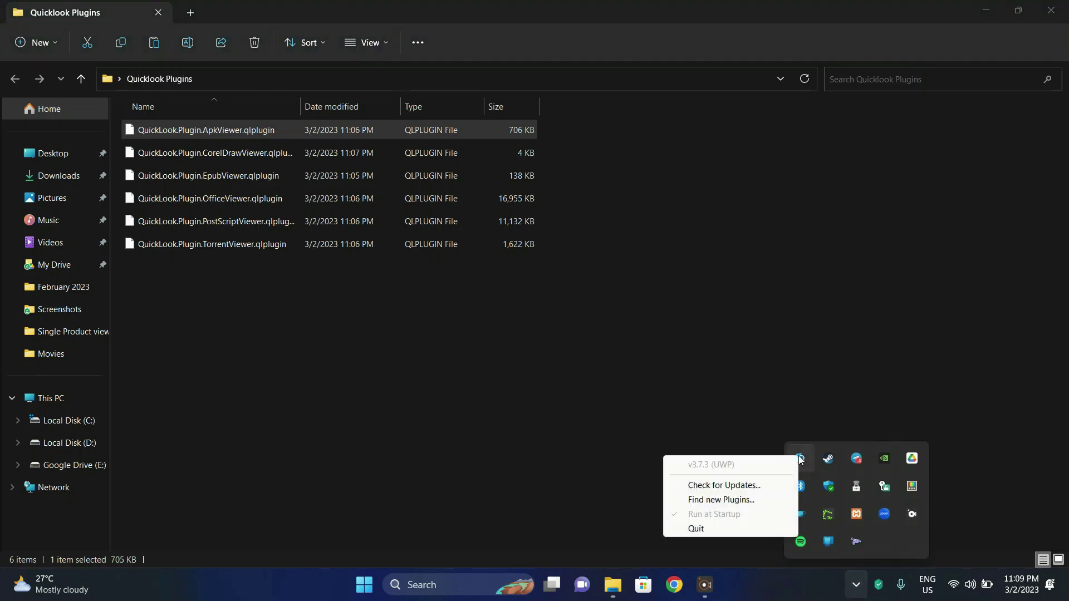
click(695, 529)
click(640, 419)
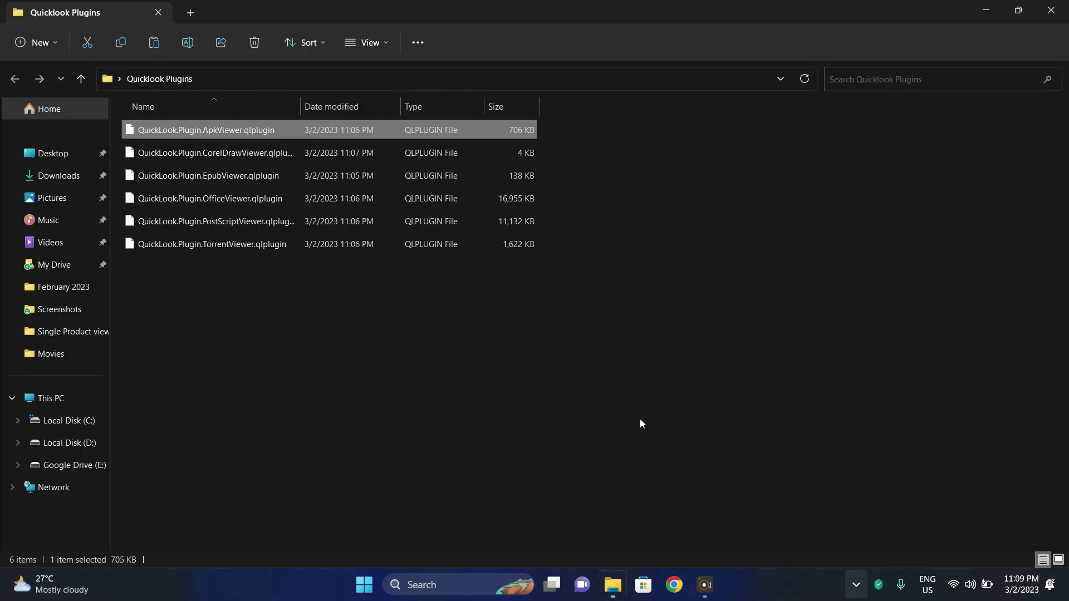
click(364, 585)
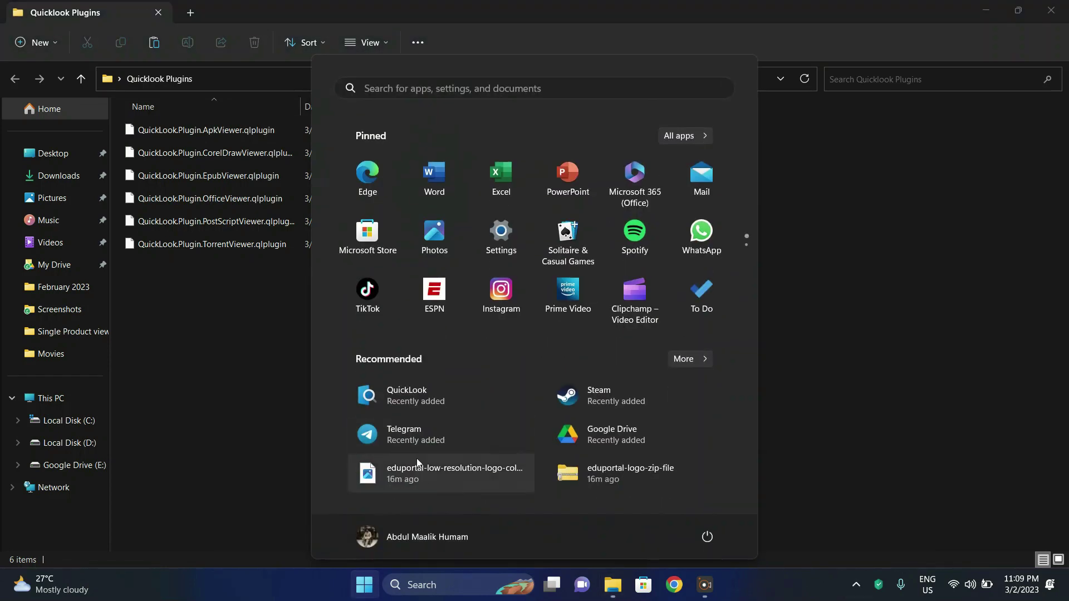
click(407, 399)
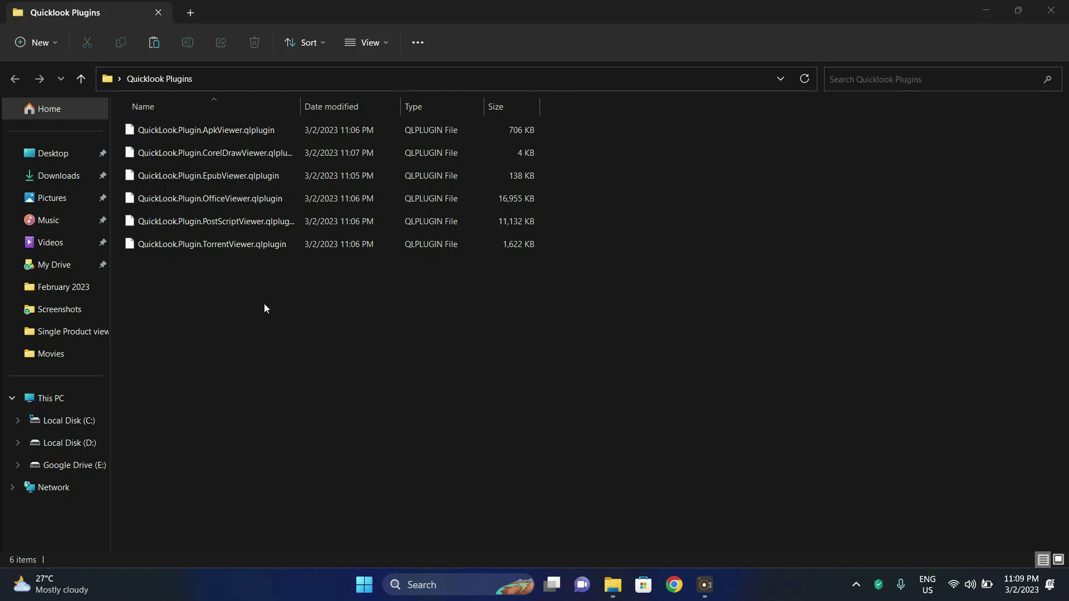
- Install the CorelDrawViewer plugin from its QuickLook preview
click(251, 151)
key(space)
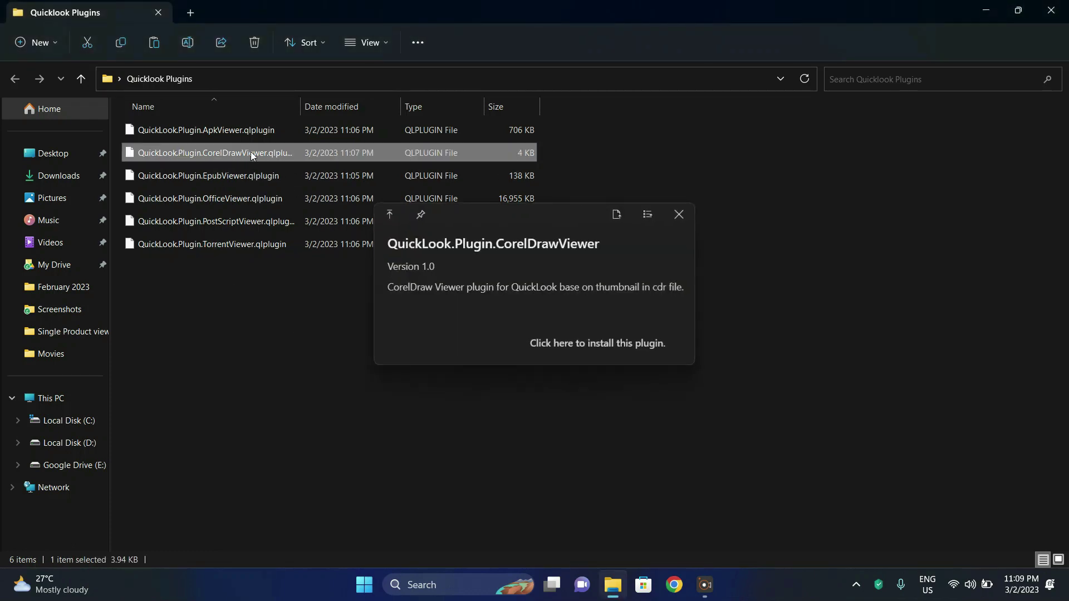
click(607, 341)
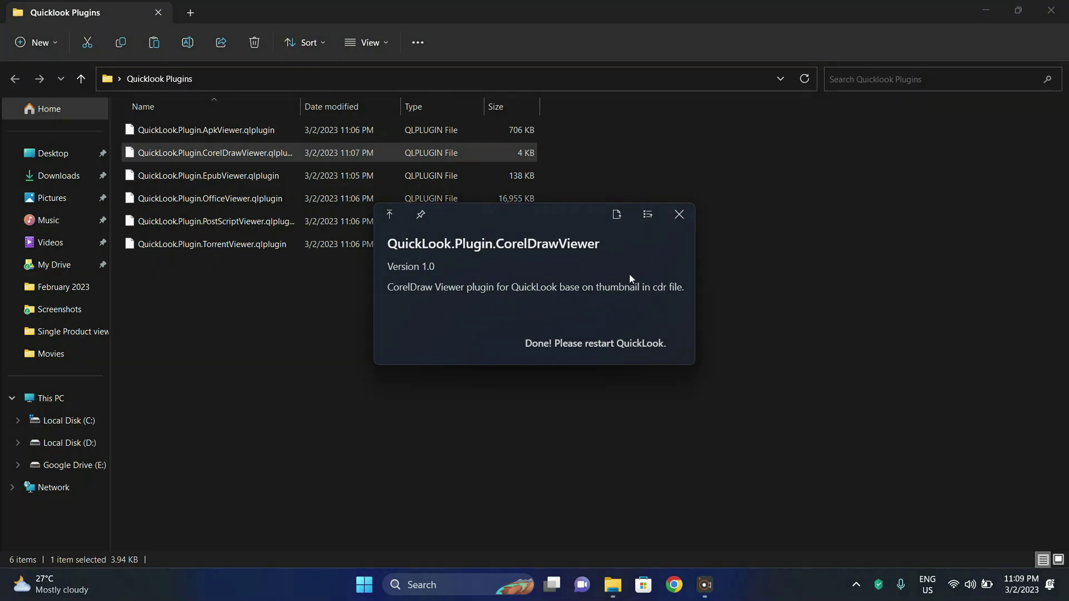
key(Escape)
click(856, 586)
- Install the EpubViewer plugin from its QuickLook preview
click(292, 177)
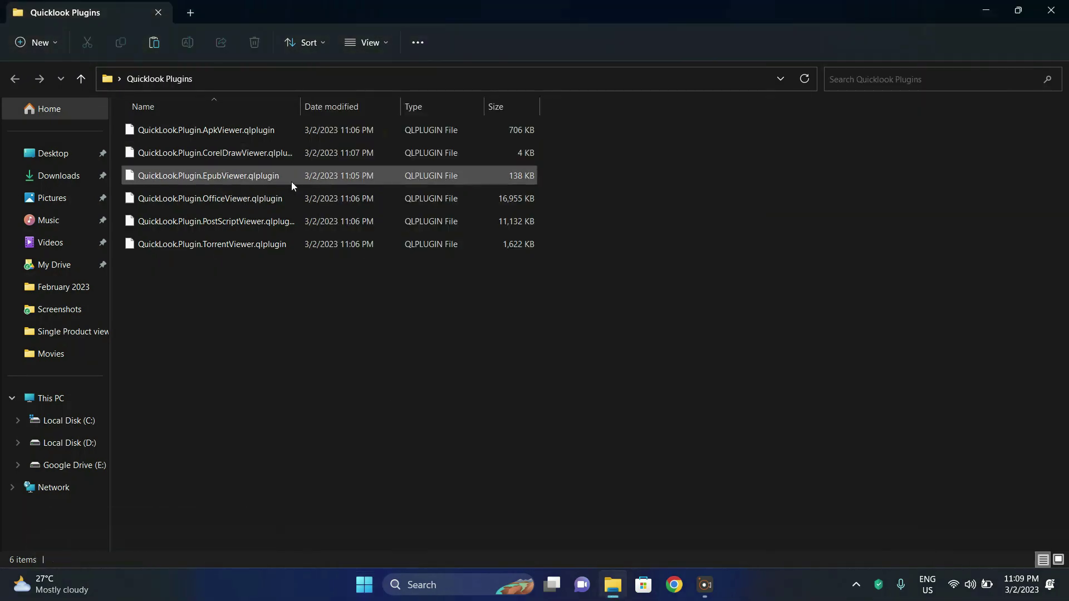
key(space)
click(555, 347)
key(Escape)
click(857, 585)
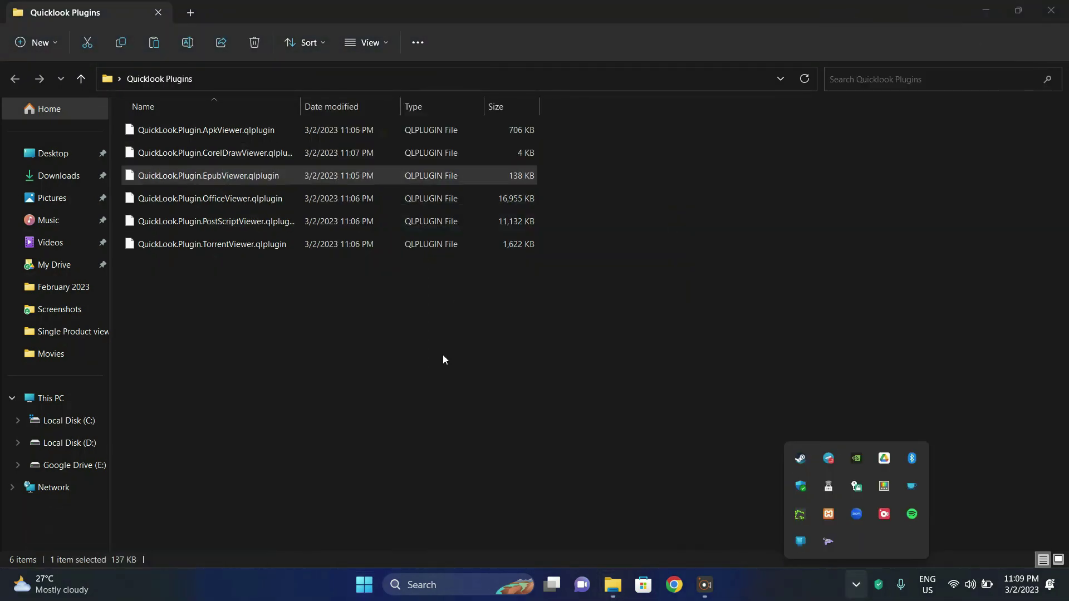
key(Escape)
- Install the OfficeViewer plugin, then quit and relaunch QuickLook
click(417, 196)
key(space)
click(547, 341)
key(Escape)
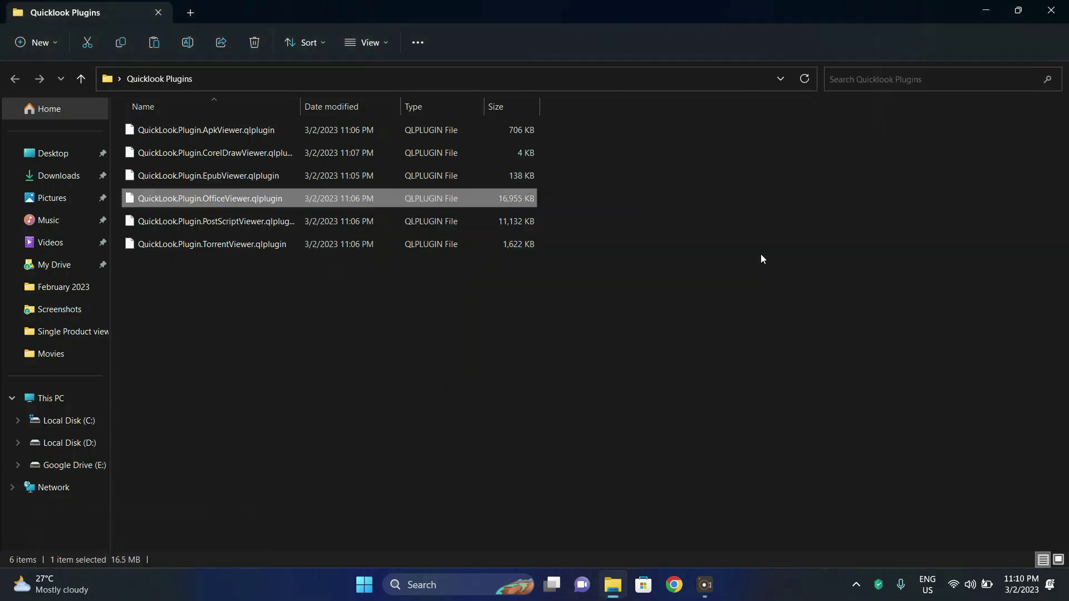
click(856, 585)
right_click(800, 459)
click(699, 532)
key(super)
click(425, 399)
- Install the PostScriptViewer plugin, then quit and relaunch QuickLook
click(370, 223)
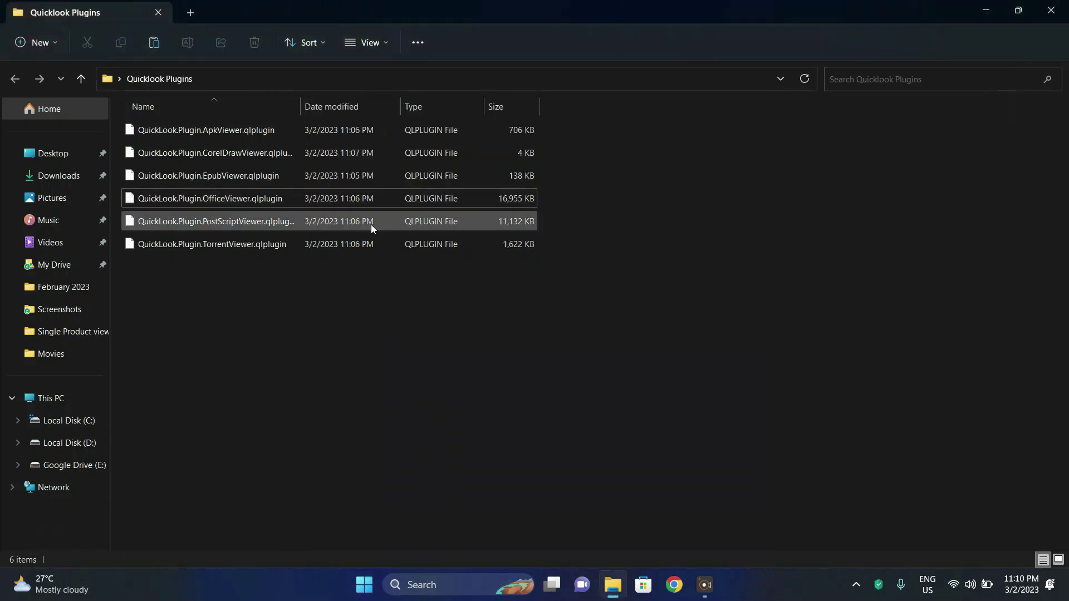
key(space)
click(594, 343)
key(Escape)
click(856, 586)
right_click(800, 459)
click(700, 532)
key(super)
click(425, 399)
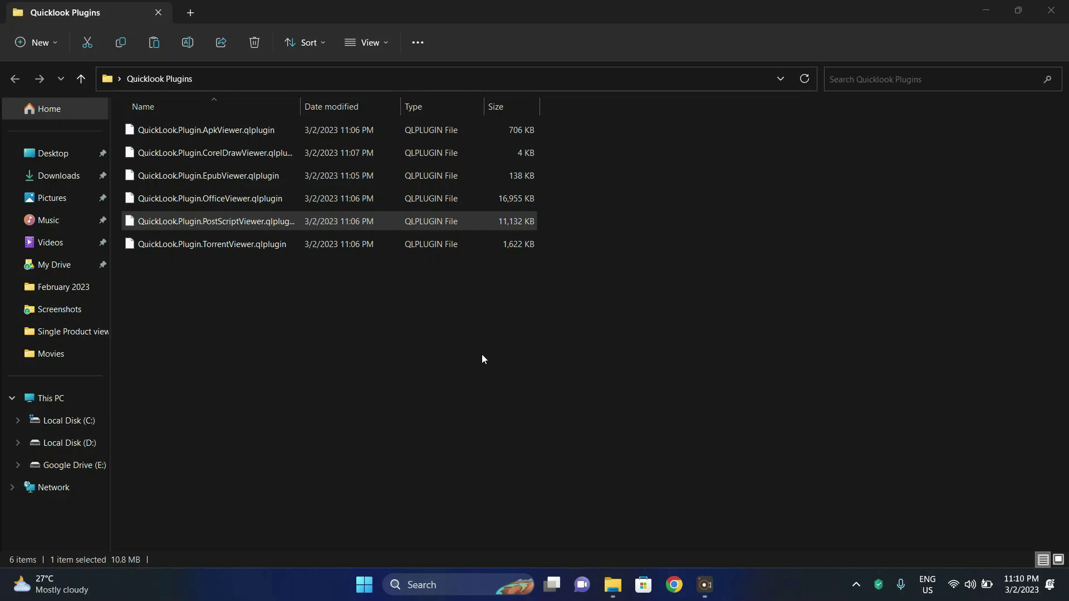
- Install the TorrentViewer plugin, then quit and relaunch QuickLook
click(295, 245)
key(space)
click(595, 341)
click(677, 218)
click(856, 586)
right_click(800, 459)
click(699, 532)
key(super)
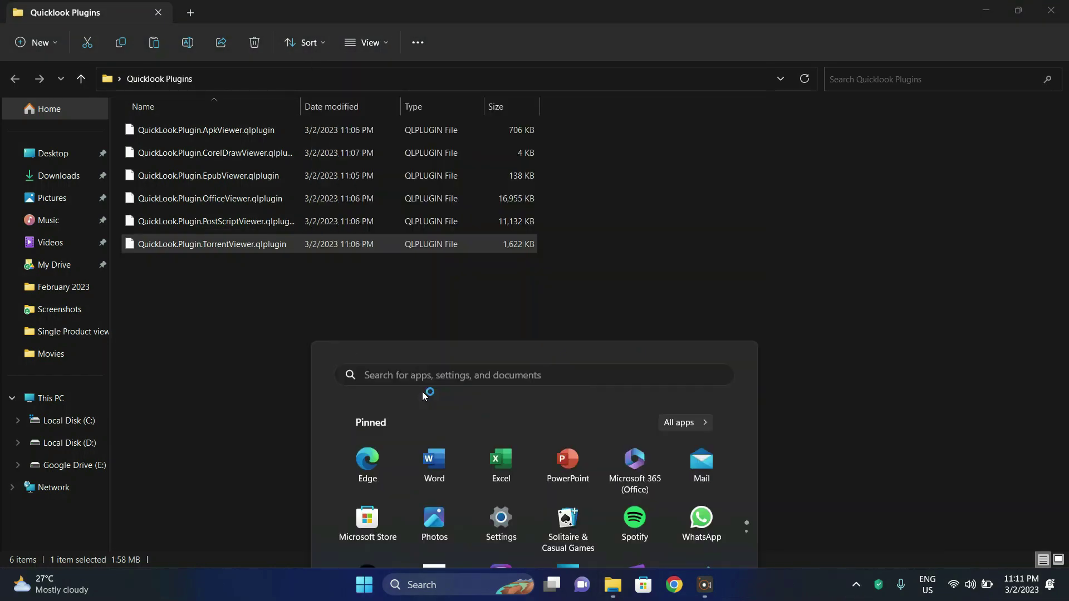
click(426, 397)
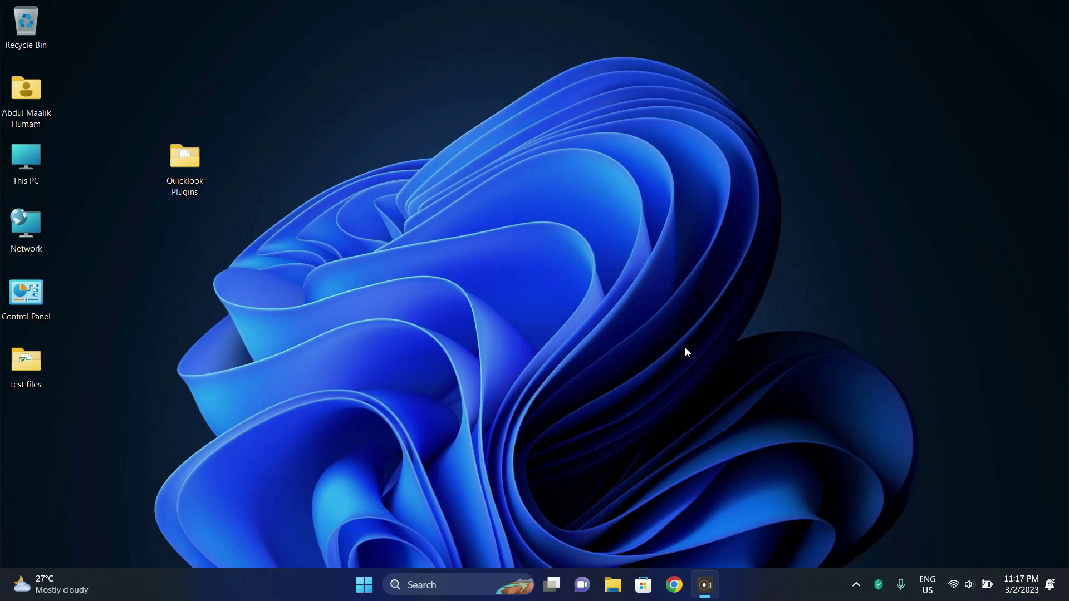
- Open the test files folder and preview the elegant-background-with-decorative-frame folder (21.36 MB)
double_click(39, 362)
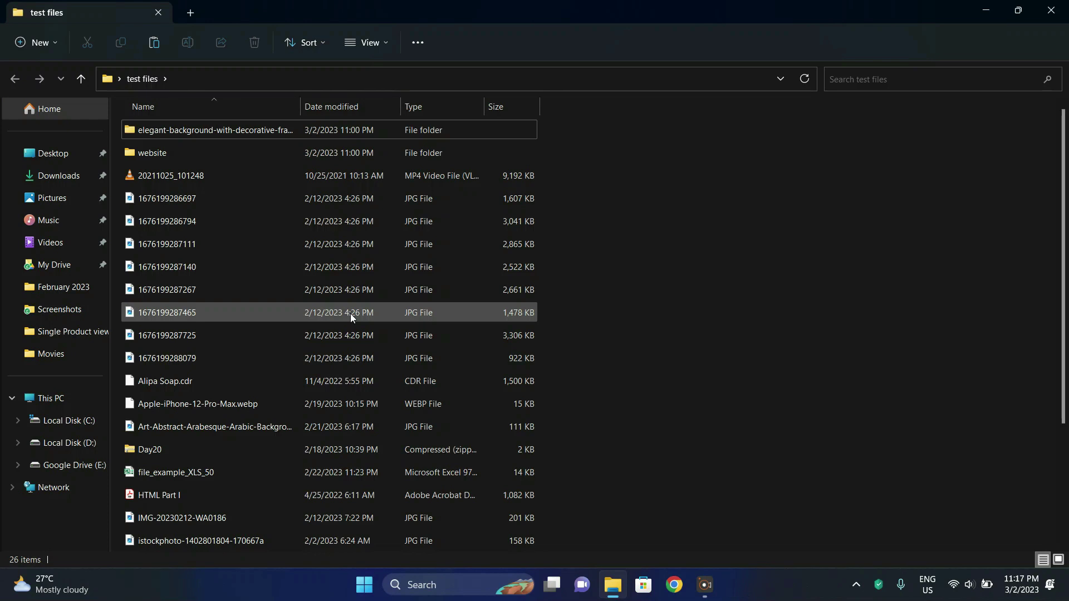
click(479, 130)
key(space)
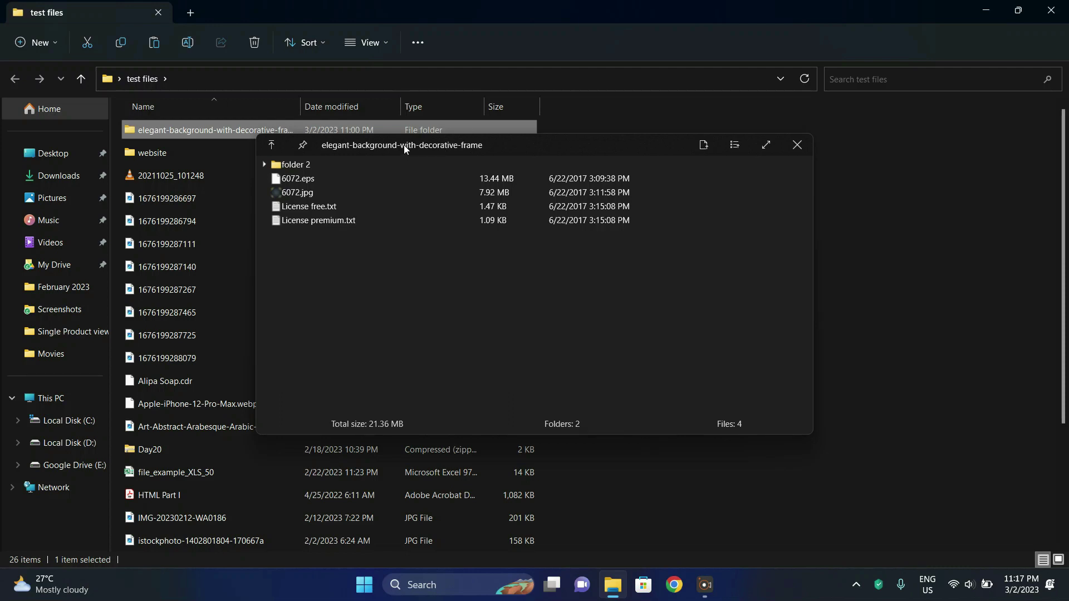
click(797, 146)
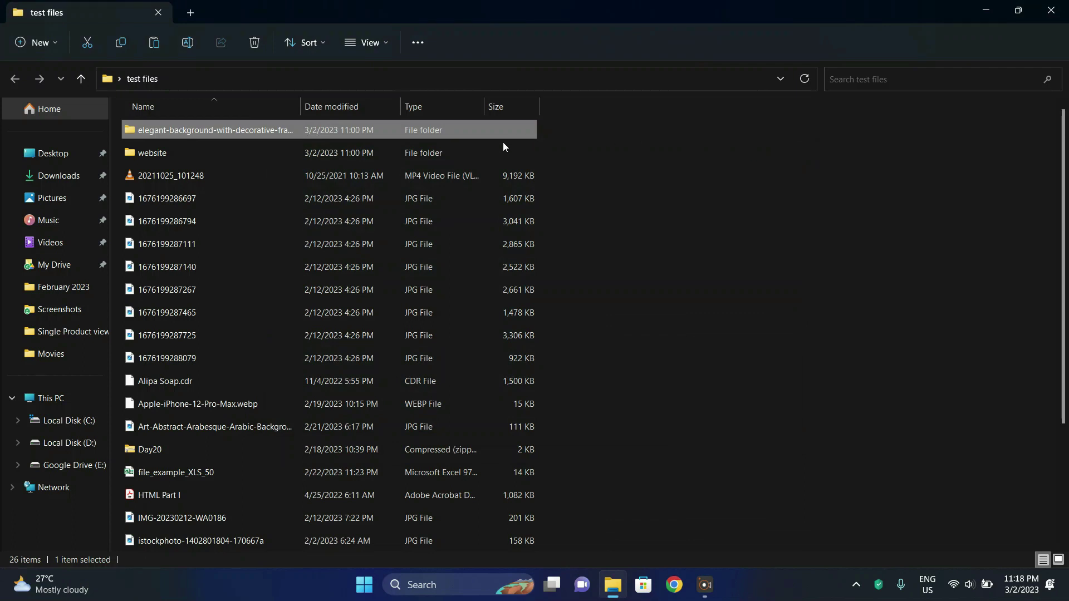
click(393, 177)
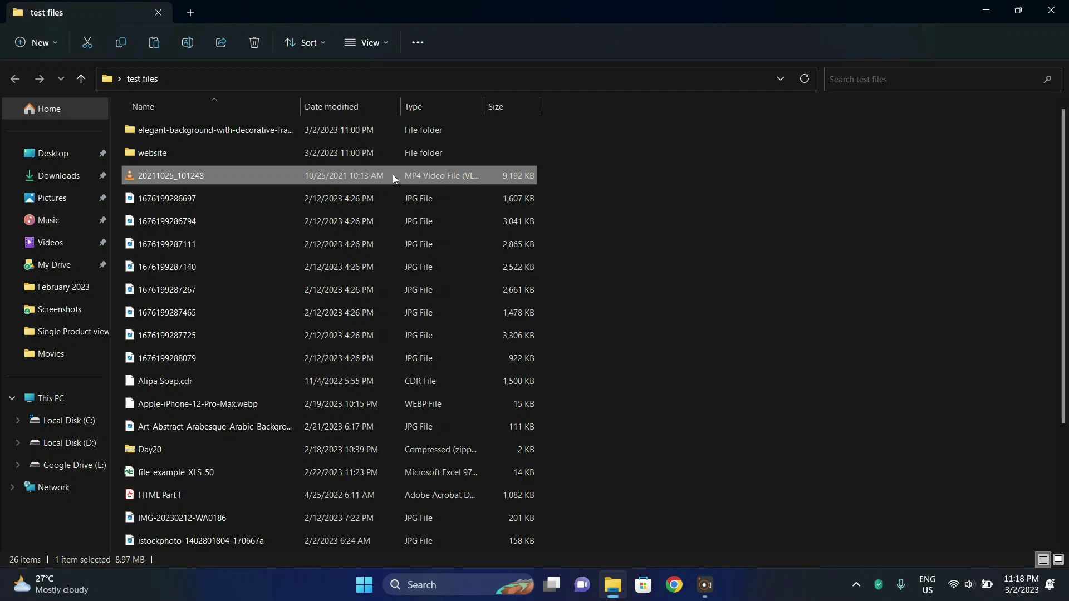
key(space)
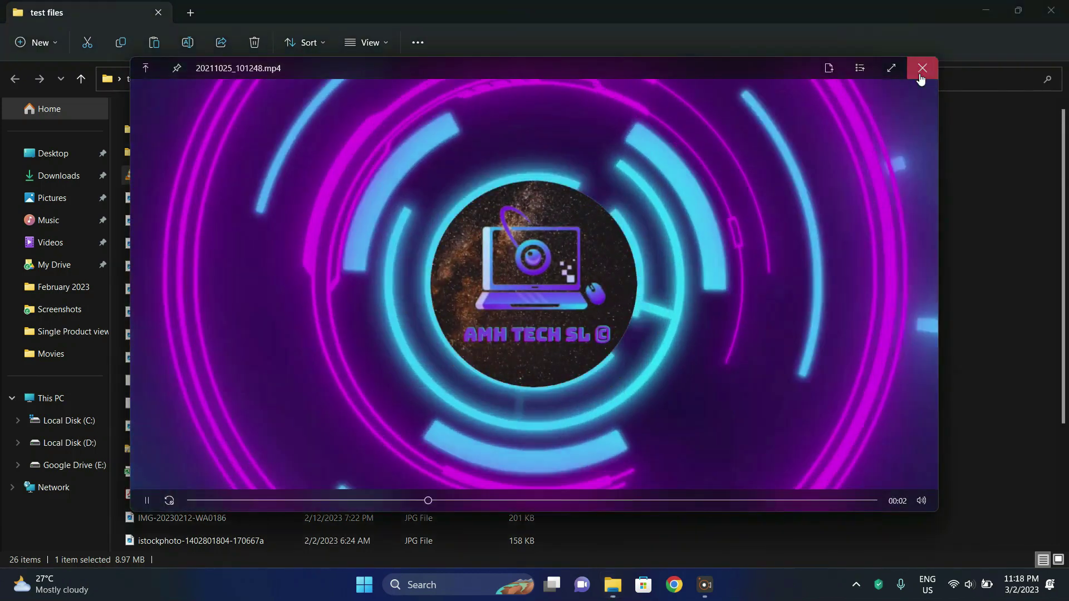
click(922, 69)
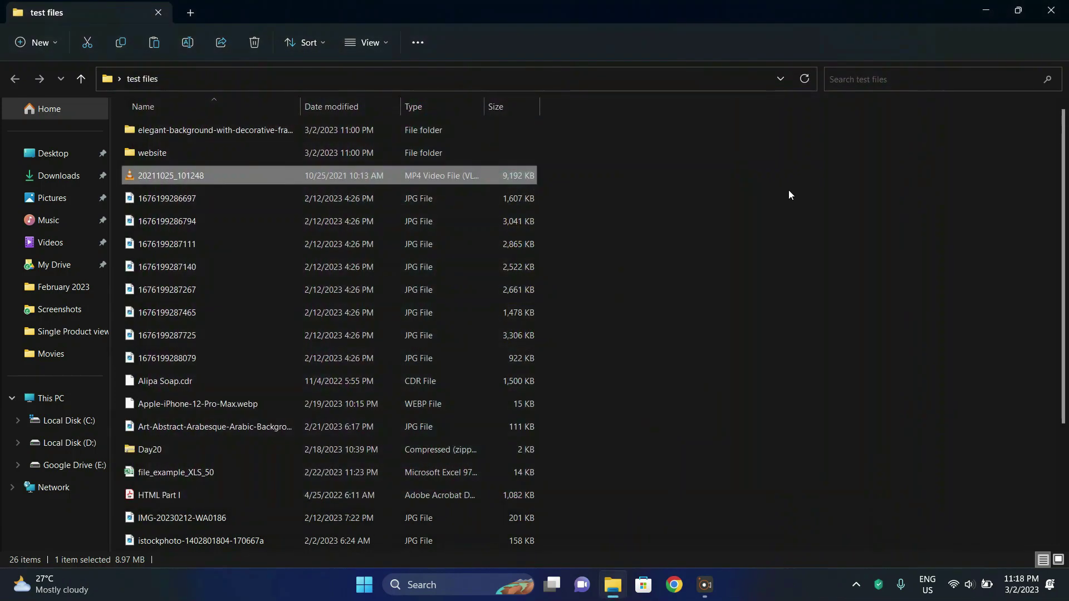
click(409, 204)
key(space)
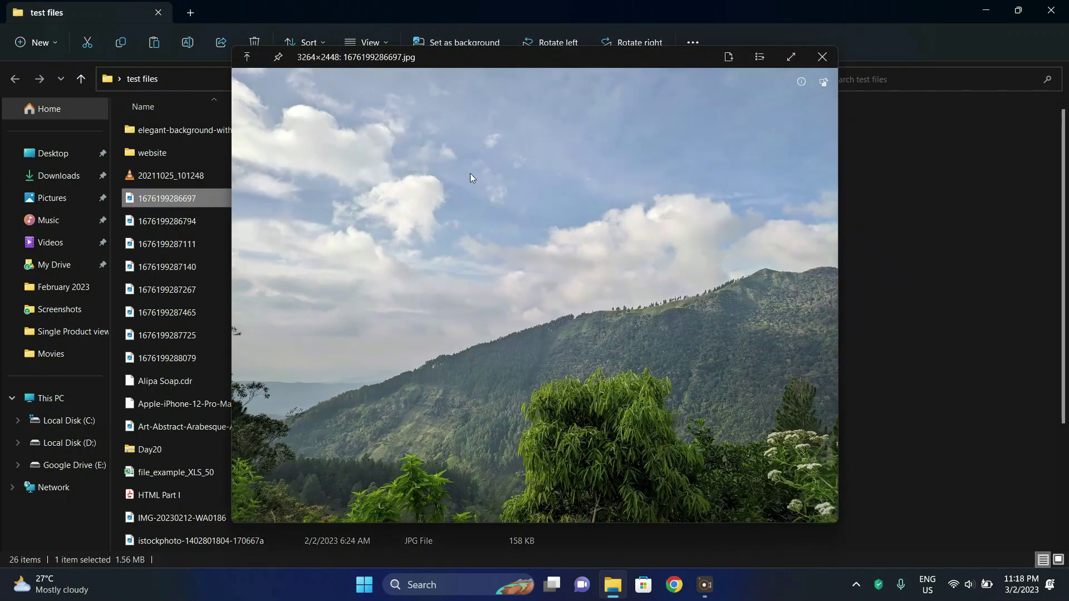
click(828, 64)
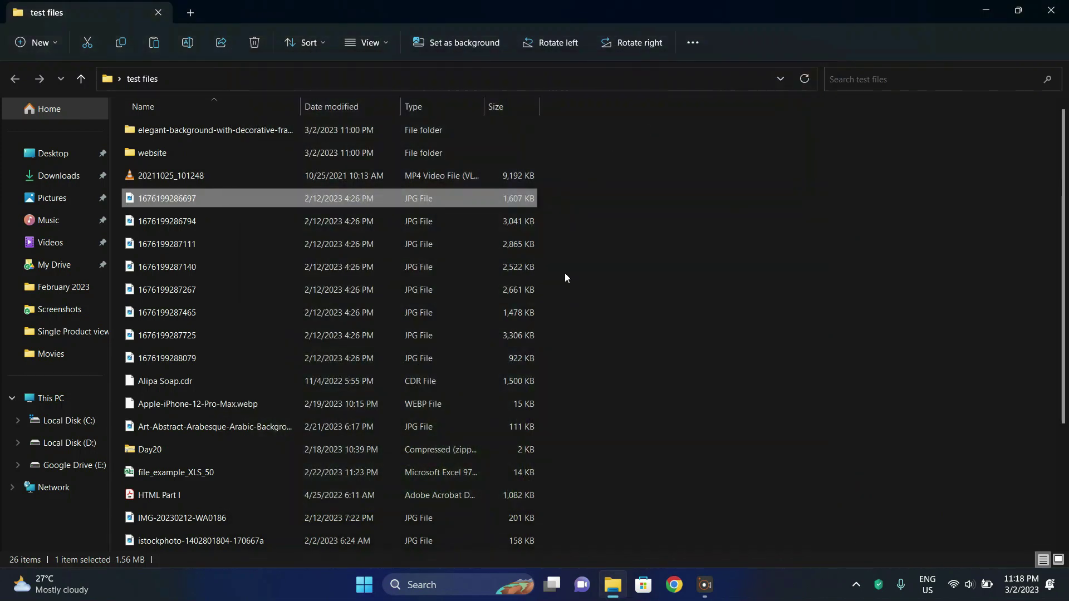
- Preview the Alipa Soap.cdr design and the Apple-iPhone-12-Pro-Max.webp image
scroll(564, 273, down, 2)
click(496, 284)
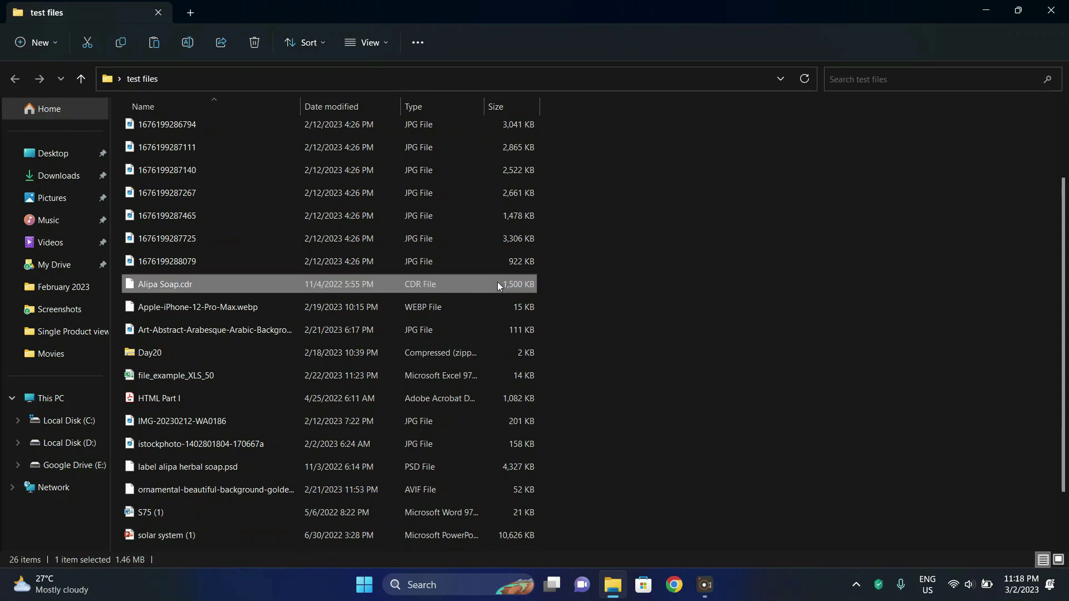
key(space)
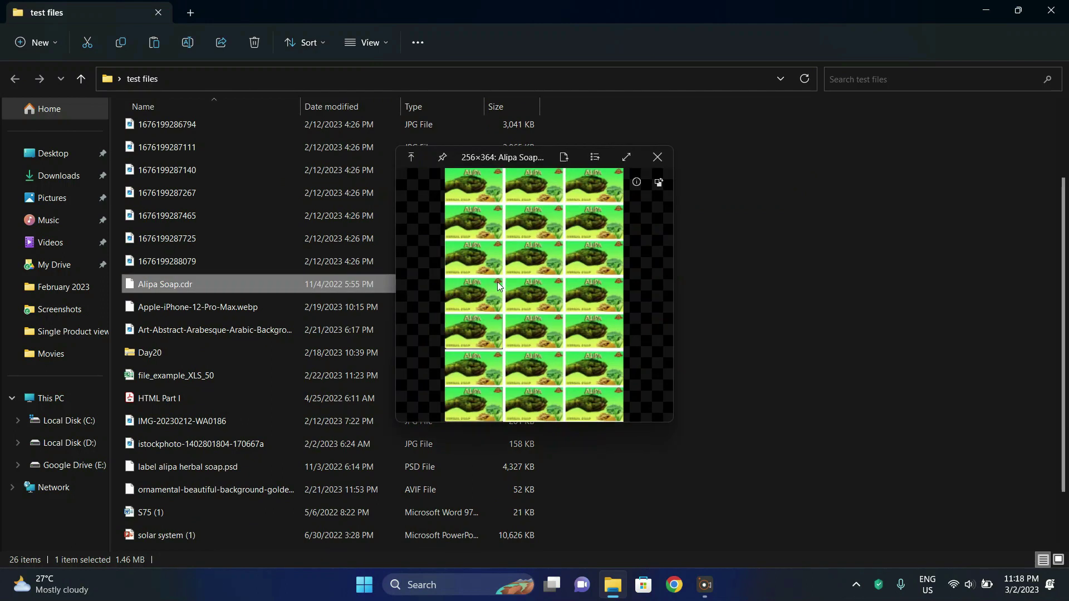
click(658, 161)
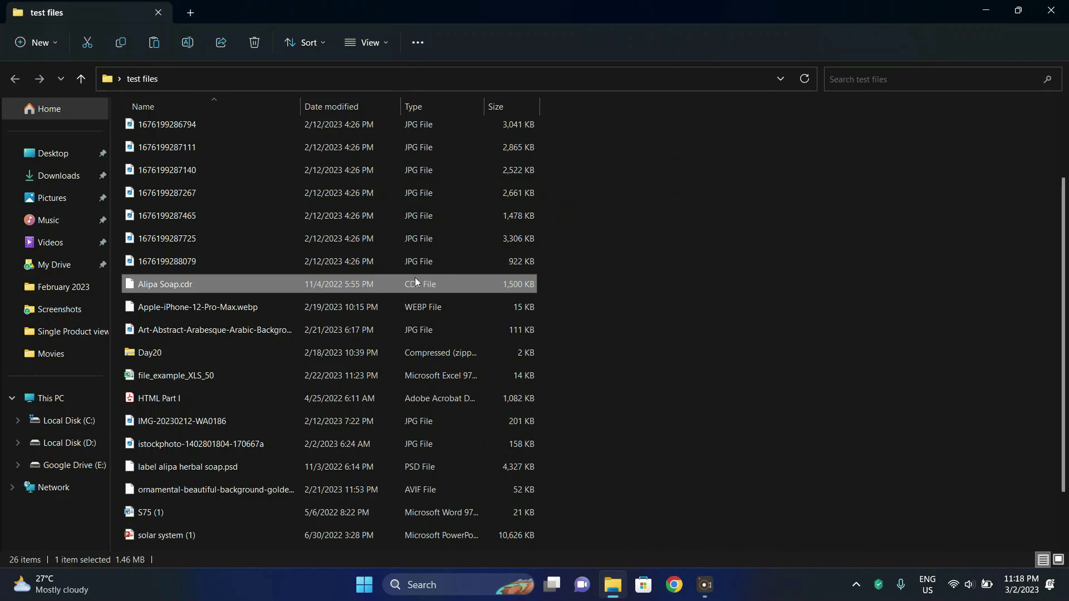
click(392, 312)
key(space)
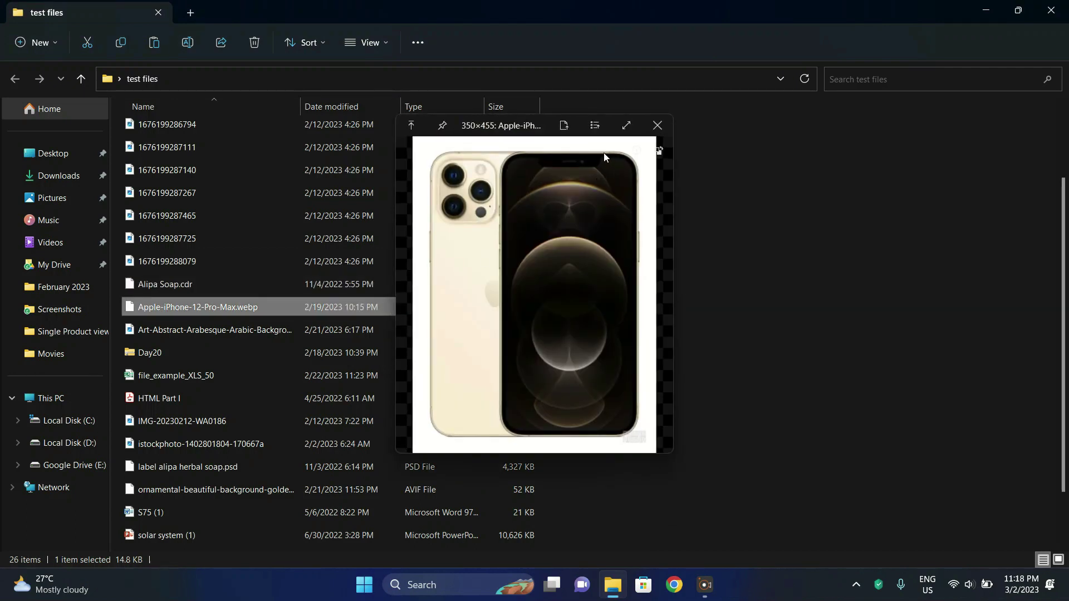
click(657, 126)
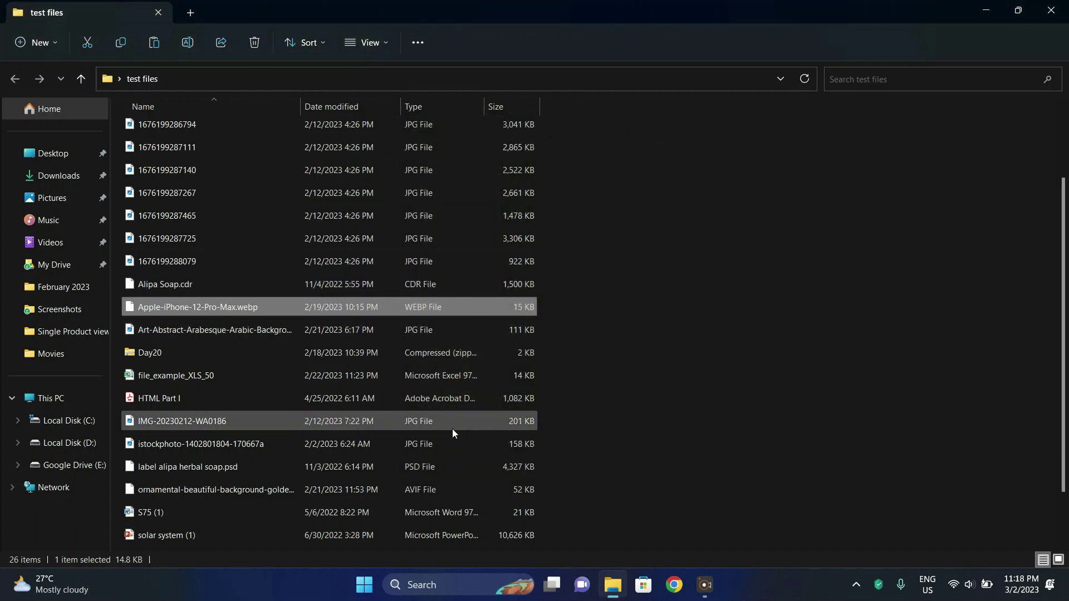
scroll(452, 429, down, 1)
click(453, 290)
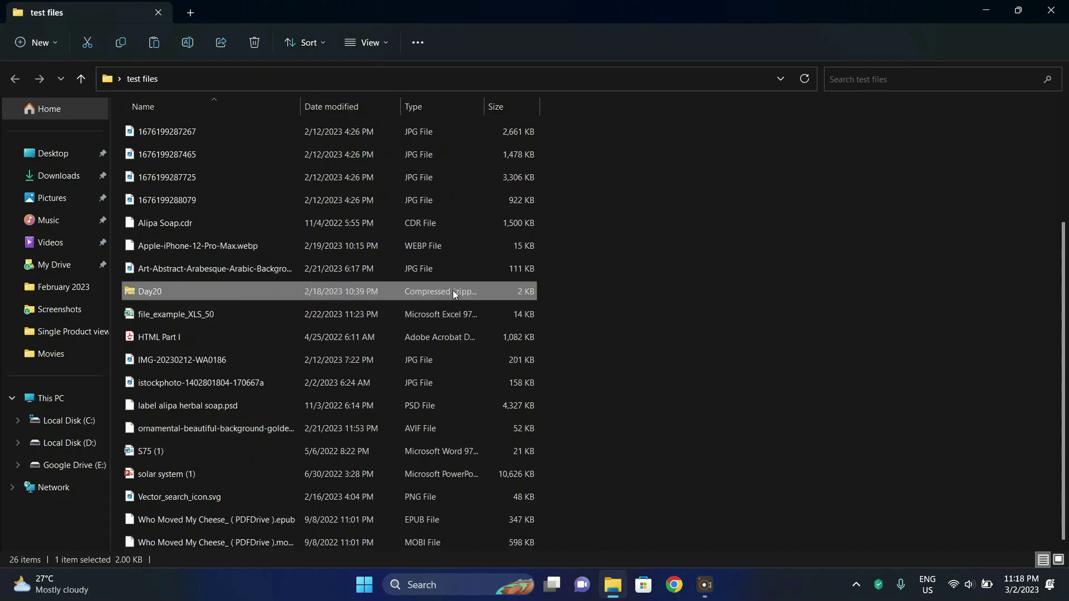
key(space)
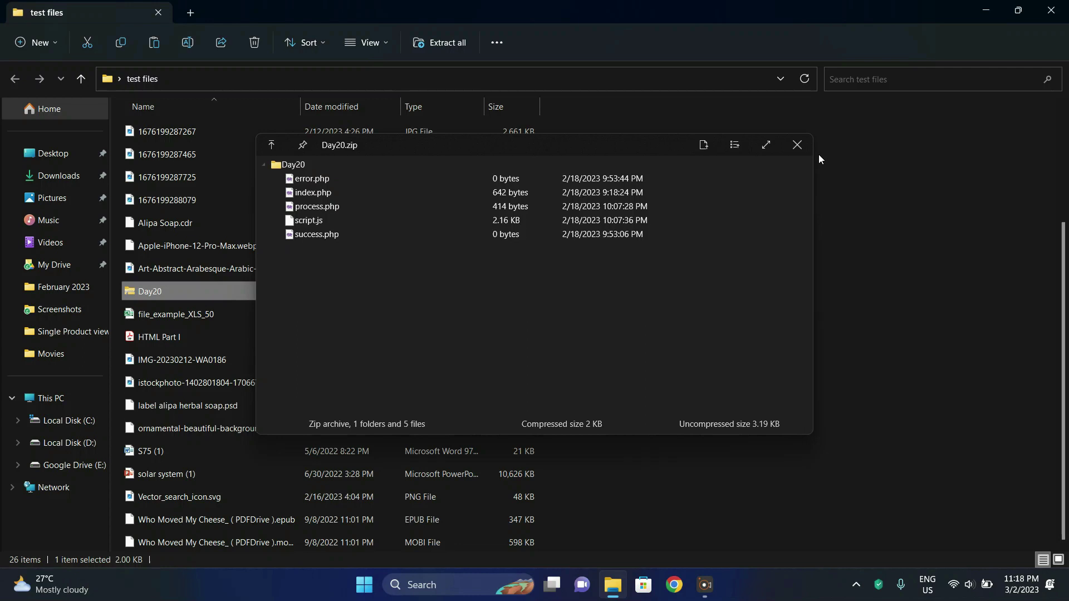
click(797, 145)
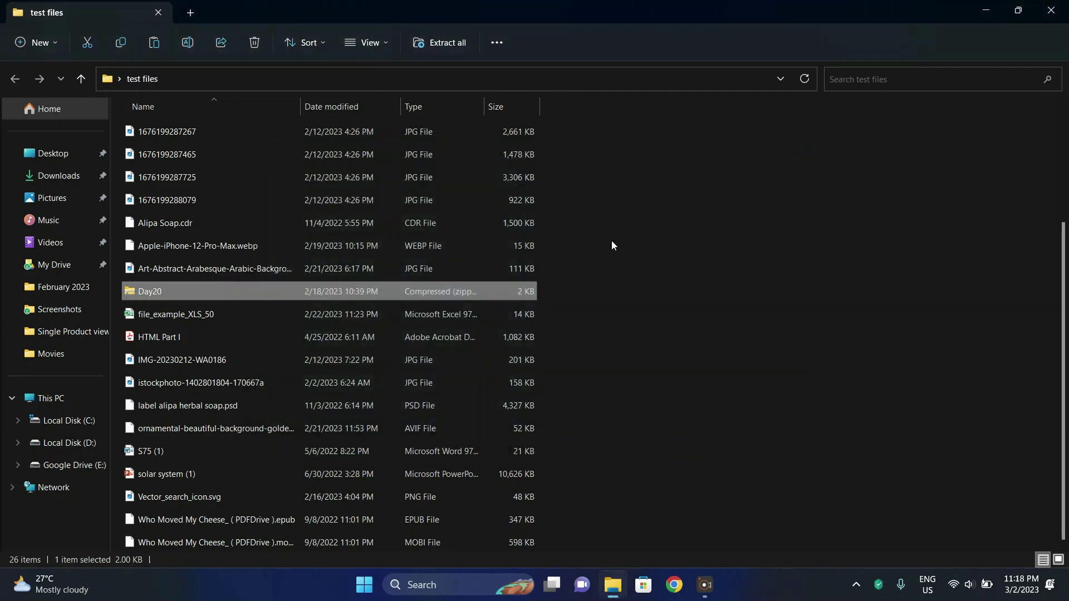
click(522, 314)
key(ctrl+space)
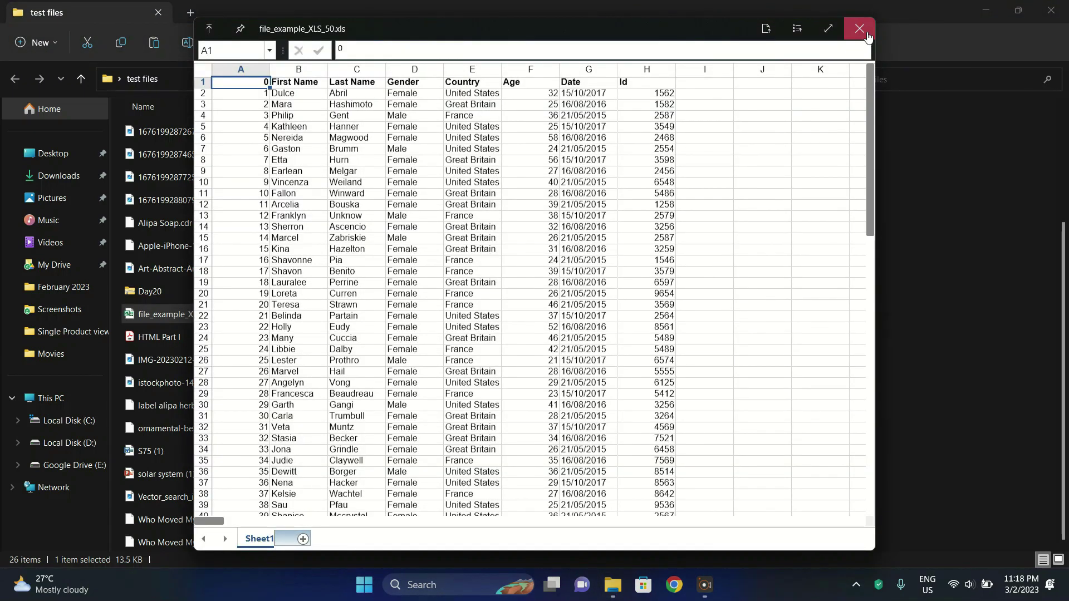
click(860, 29)
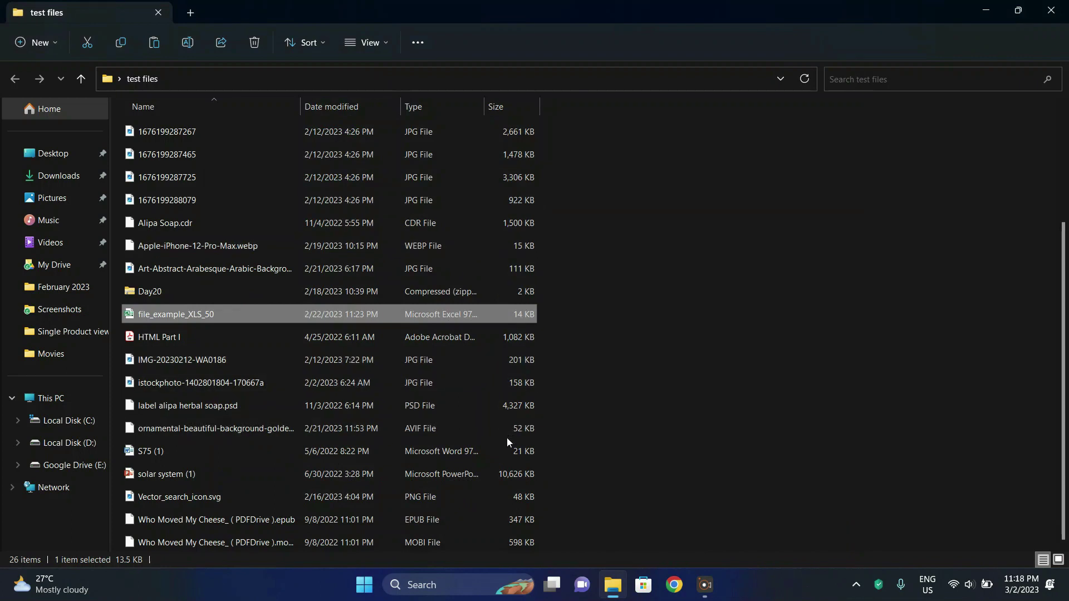
click(432, 467)
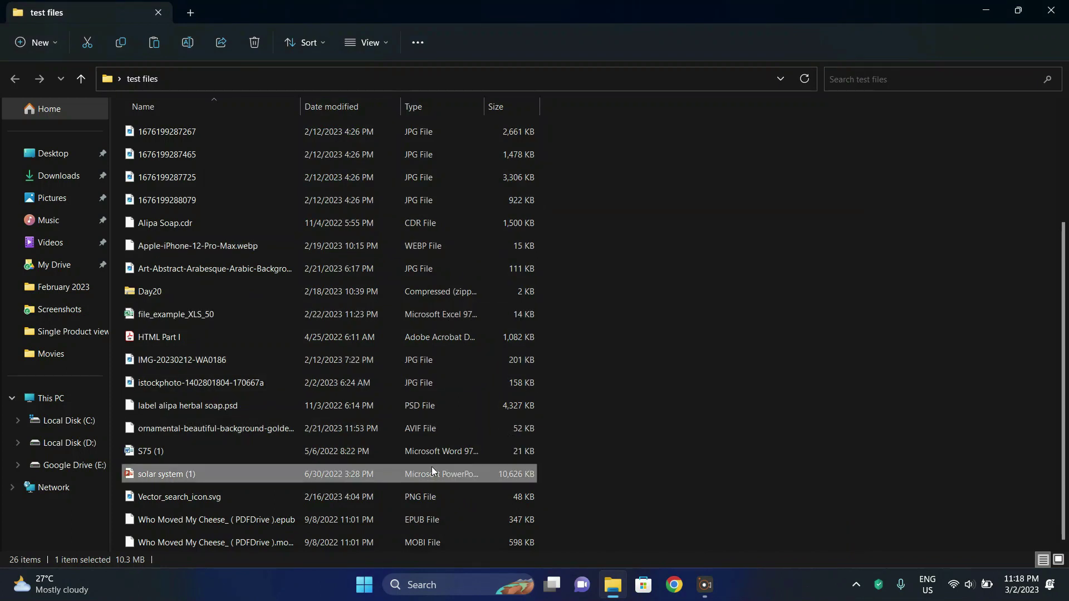
key(ctrl+space)
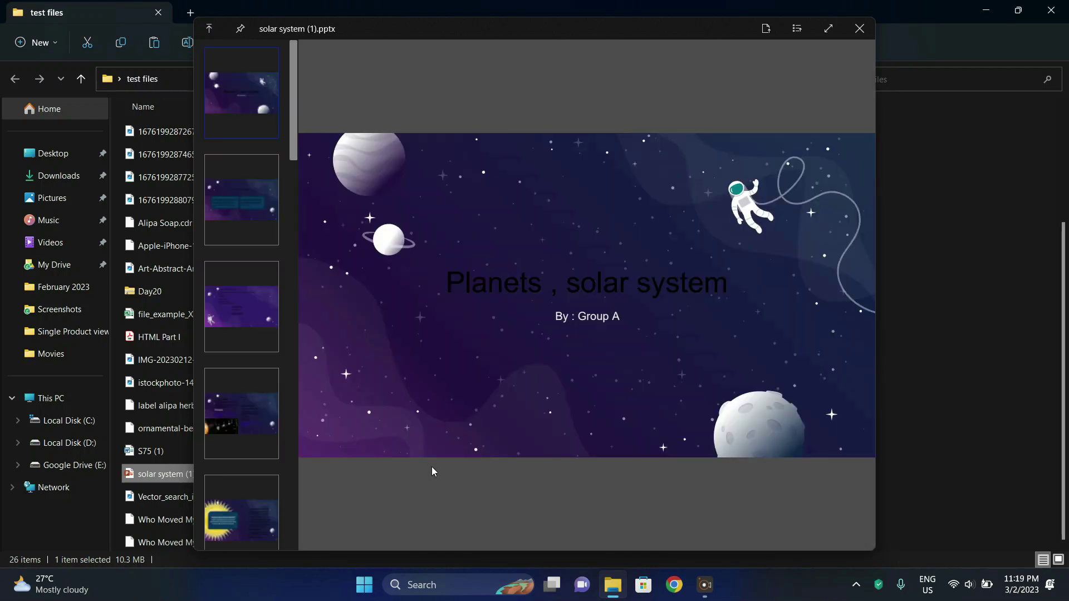
click(255, 232)
click(251, 319)
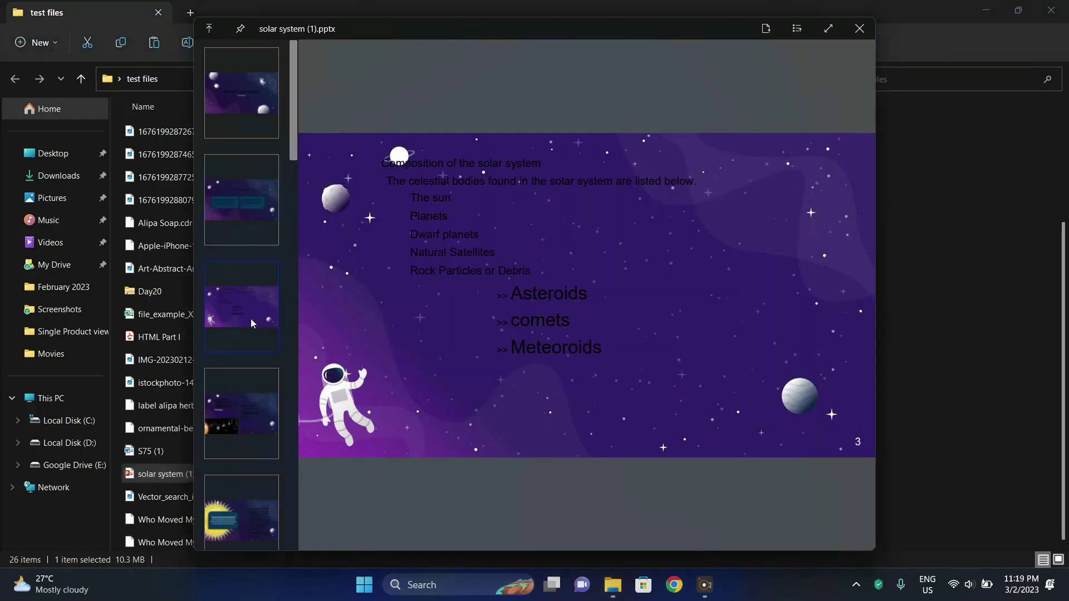
click(258, 397)
click(859, 29)
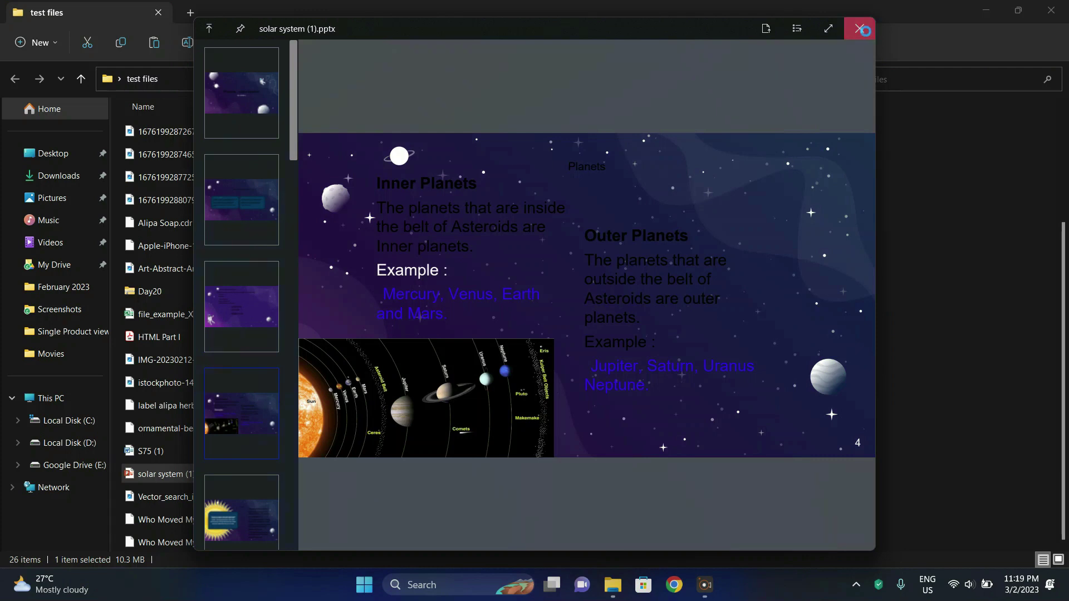
click(303, 454)
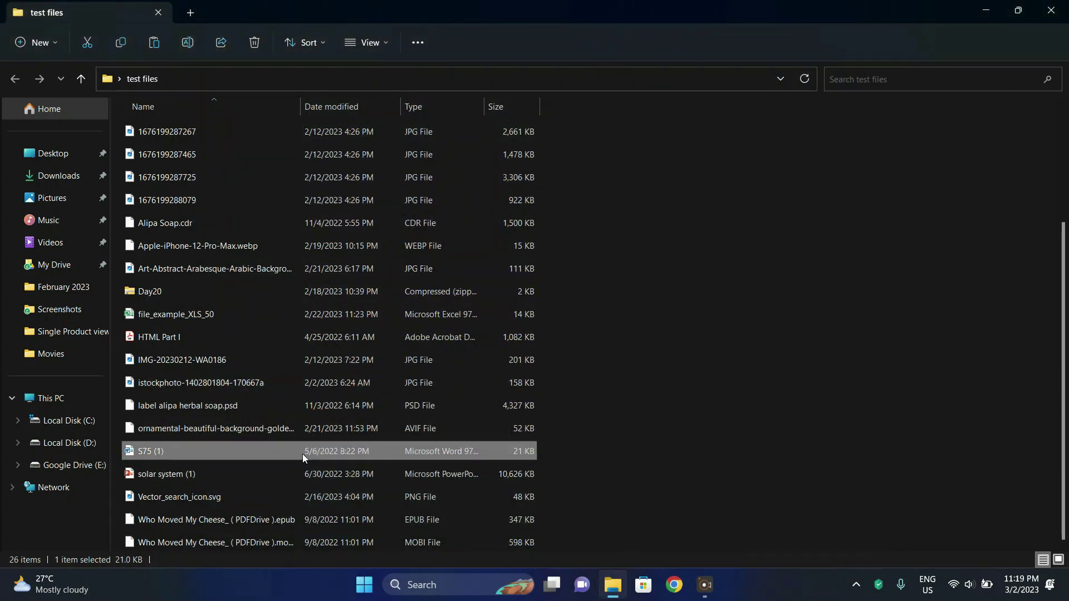
key(ctrl+space)
click(458, 518)
key(space)
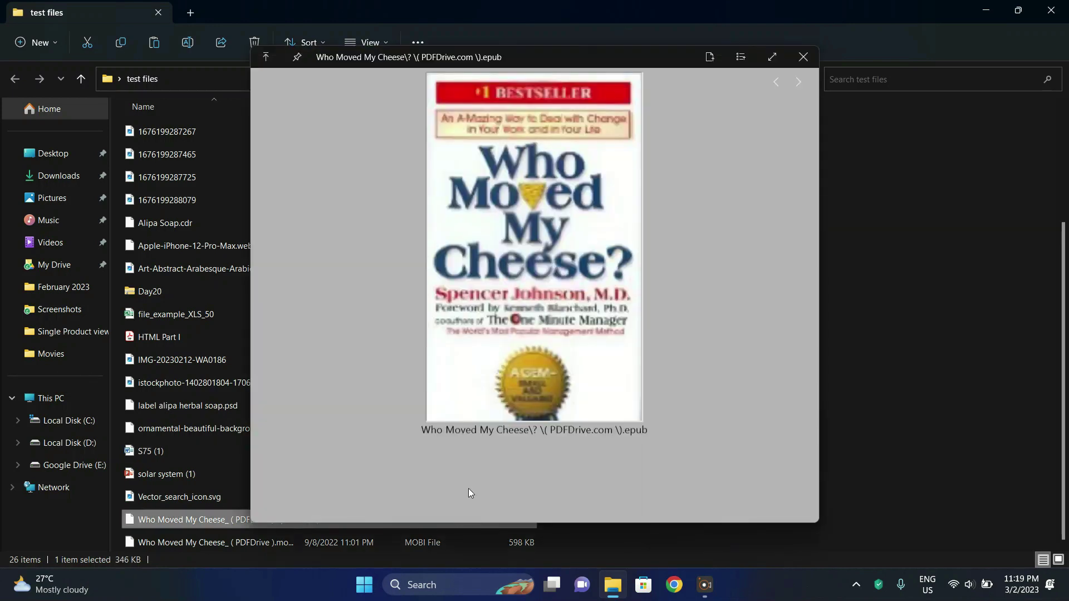
click(794, 89)
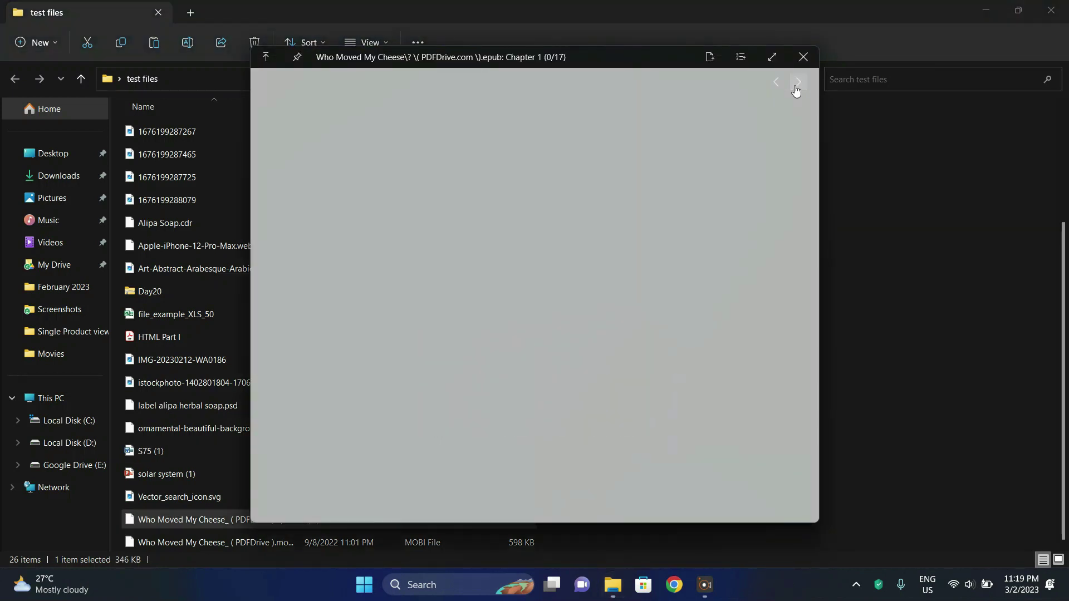
click(796, 89)
scroll(684, 239, down, 10)
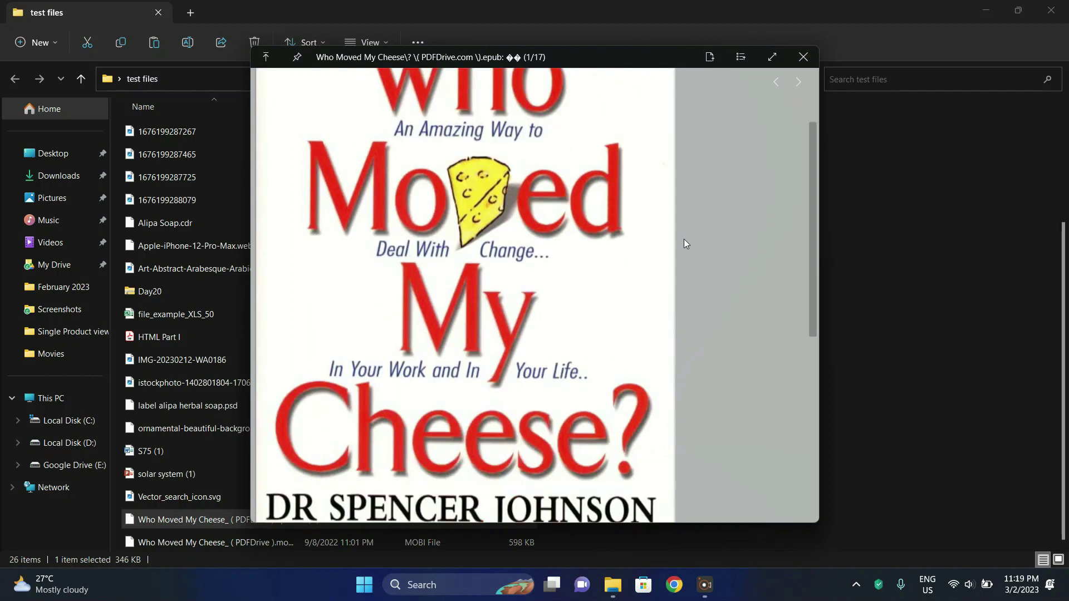
scroll(683, 239, up, 10)
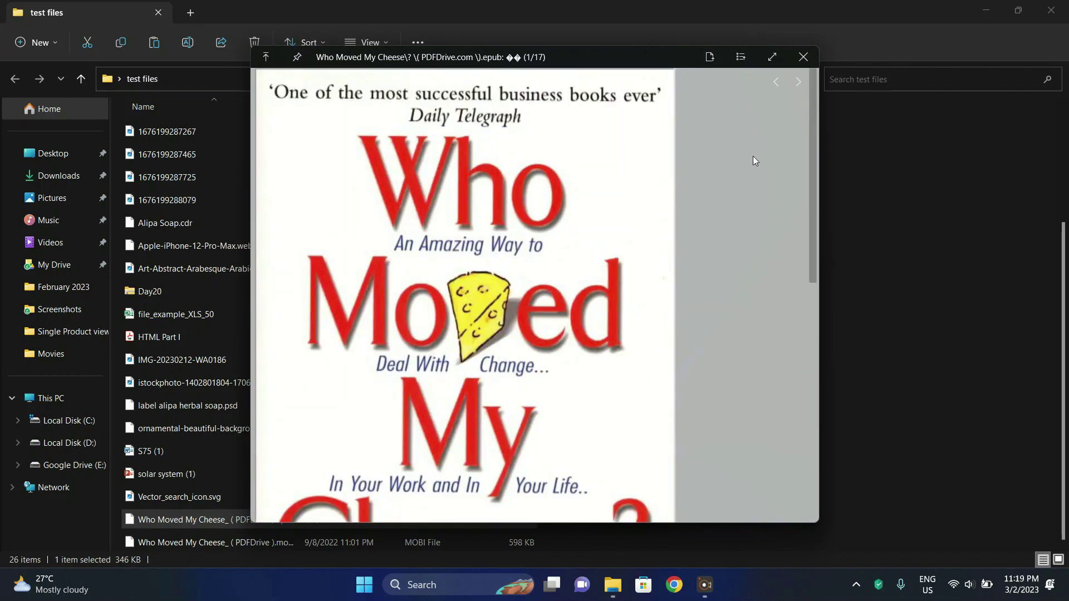
click(798, 83)
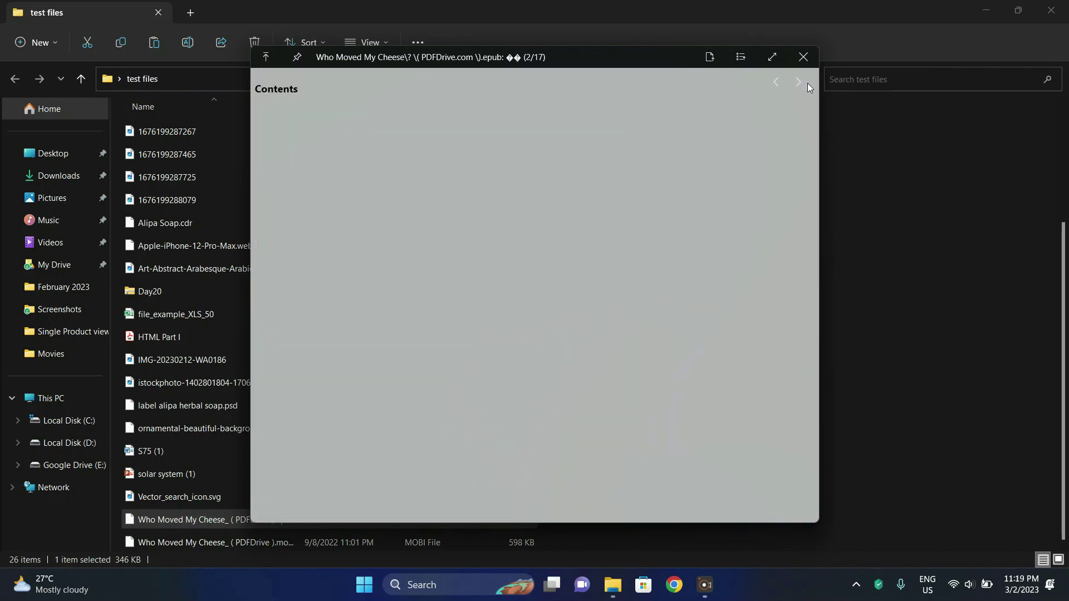
click(801, 88)
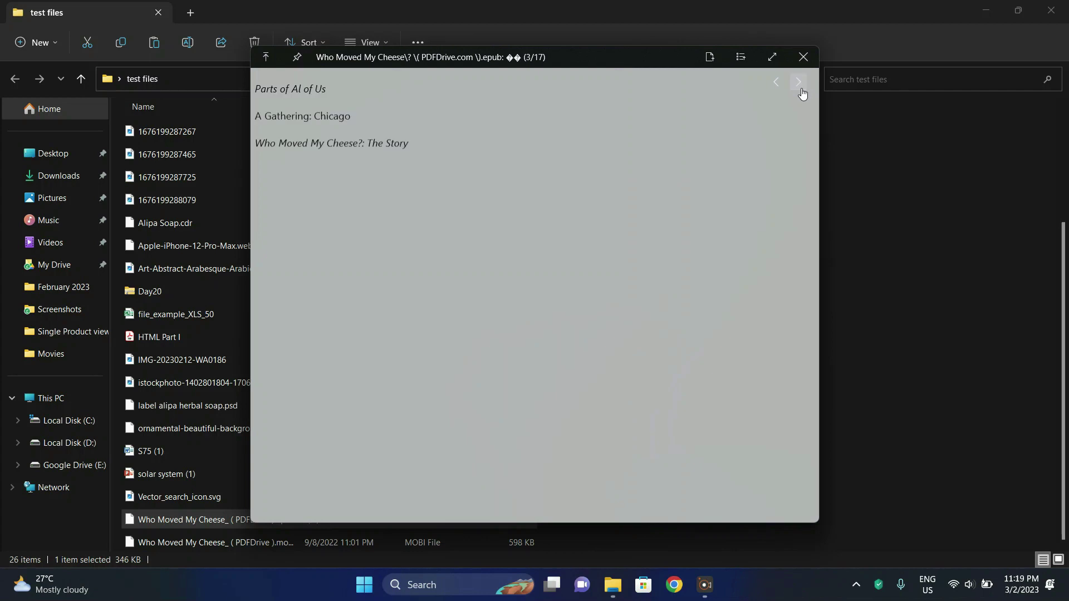
click(803, 57)
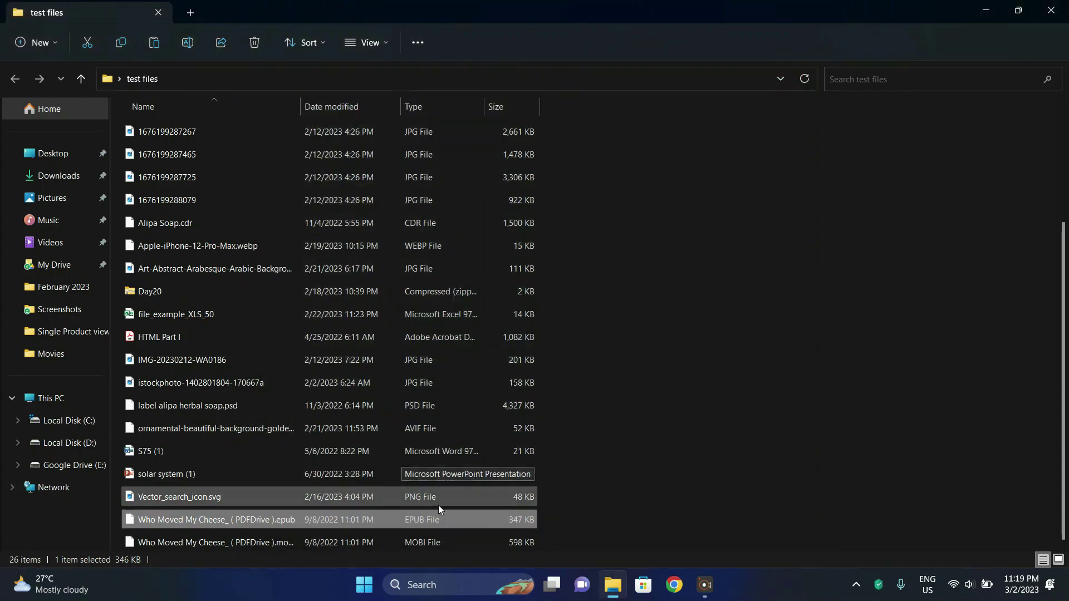
click(380, 337)
key(space)
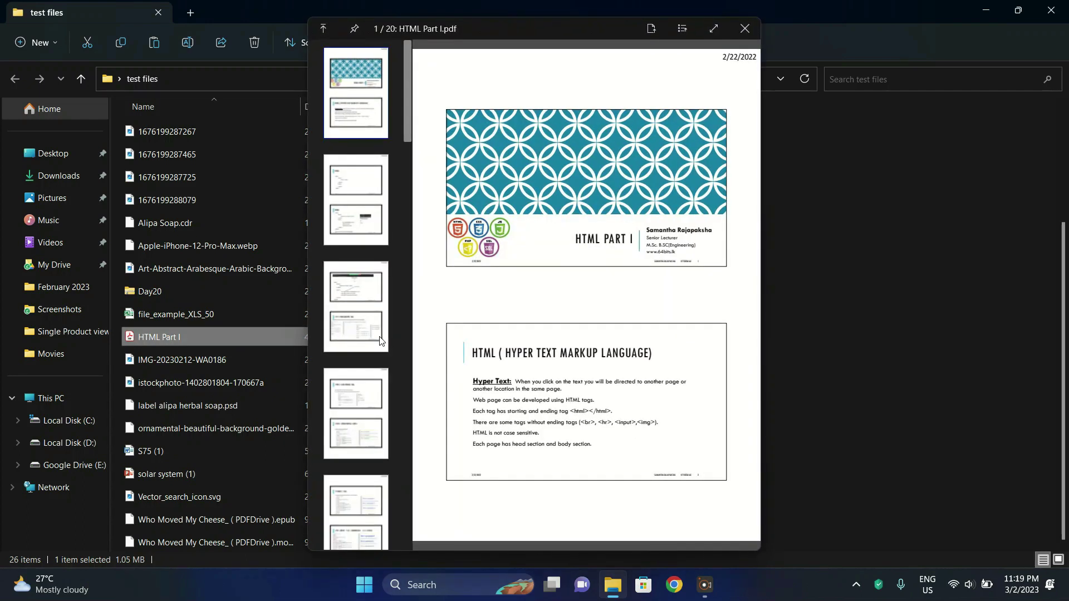
click(371, 223)
scroll(370, 223, down, 15)
click(369, 222)
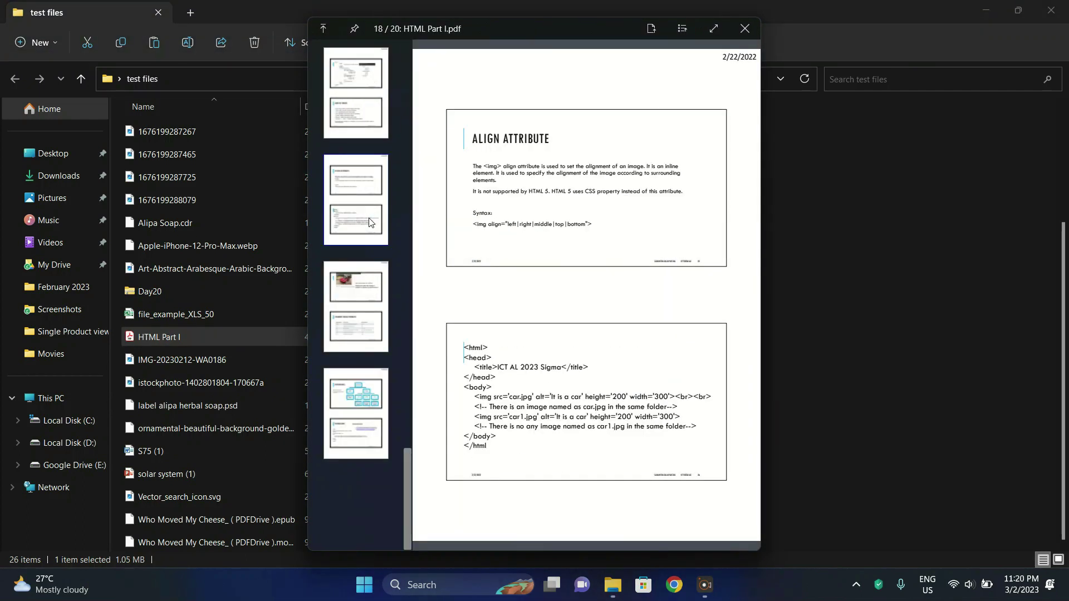
click(370, 280)
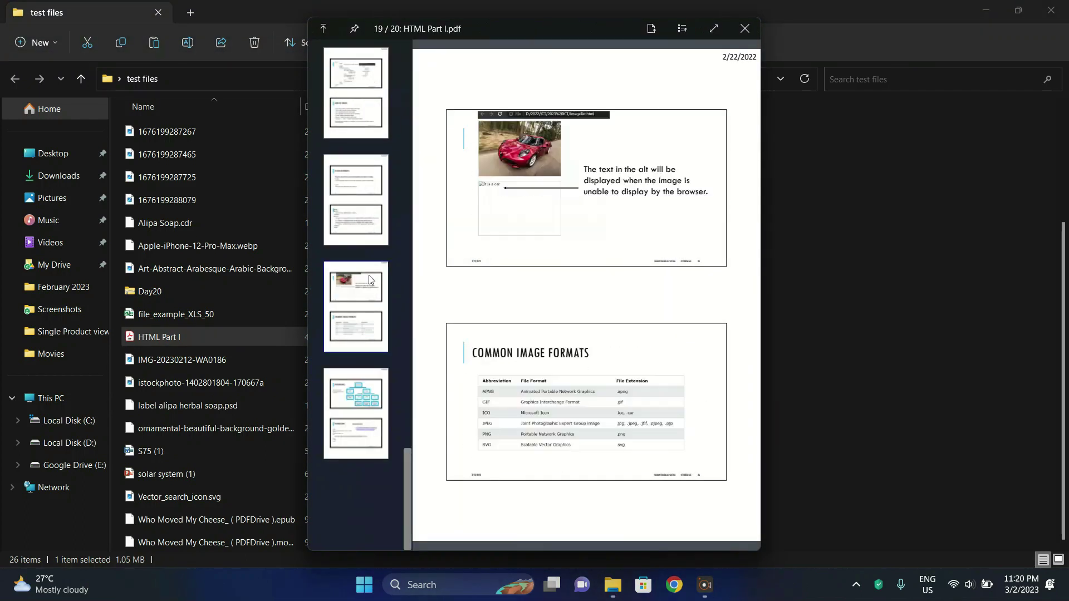
click(749, 28)
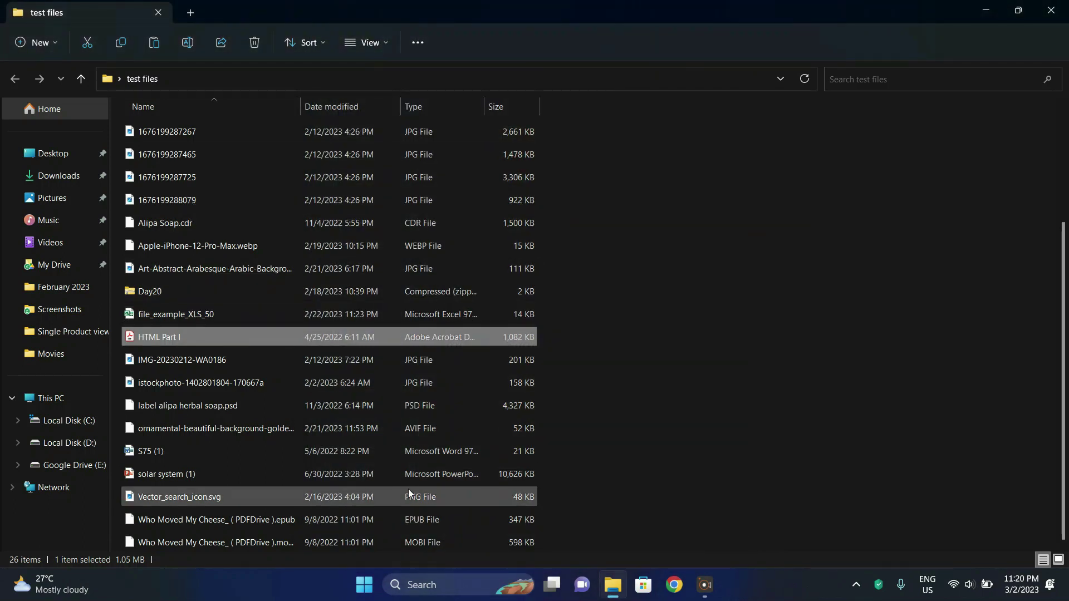
scroll(408, 489, up, 3)
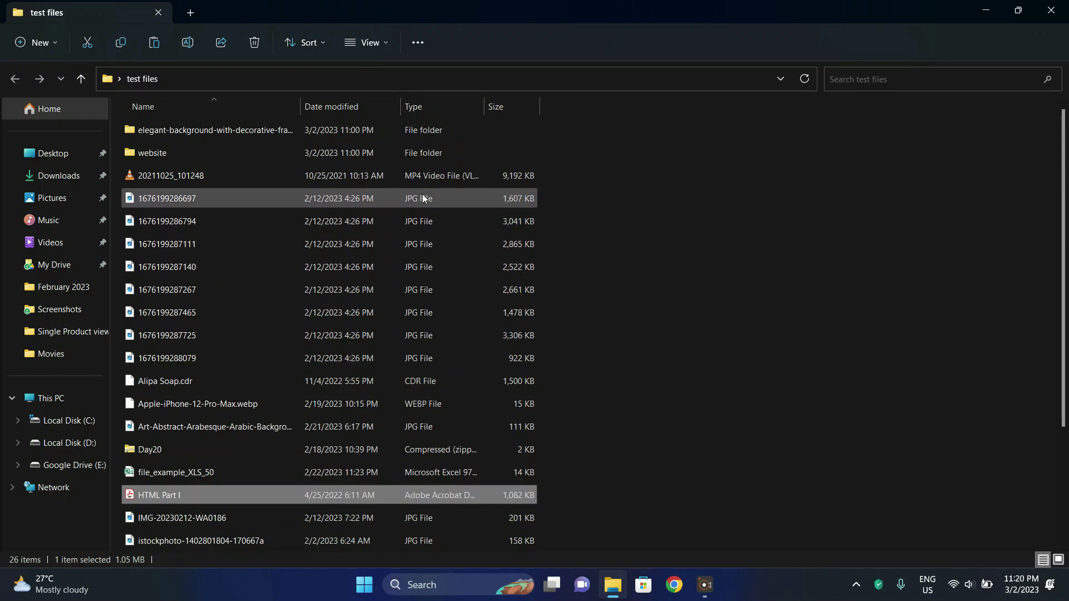
- Open the website folder and preview admin.html full screen as the Admin Sign-In page
double_click(459, 152)
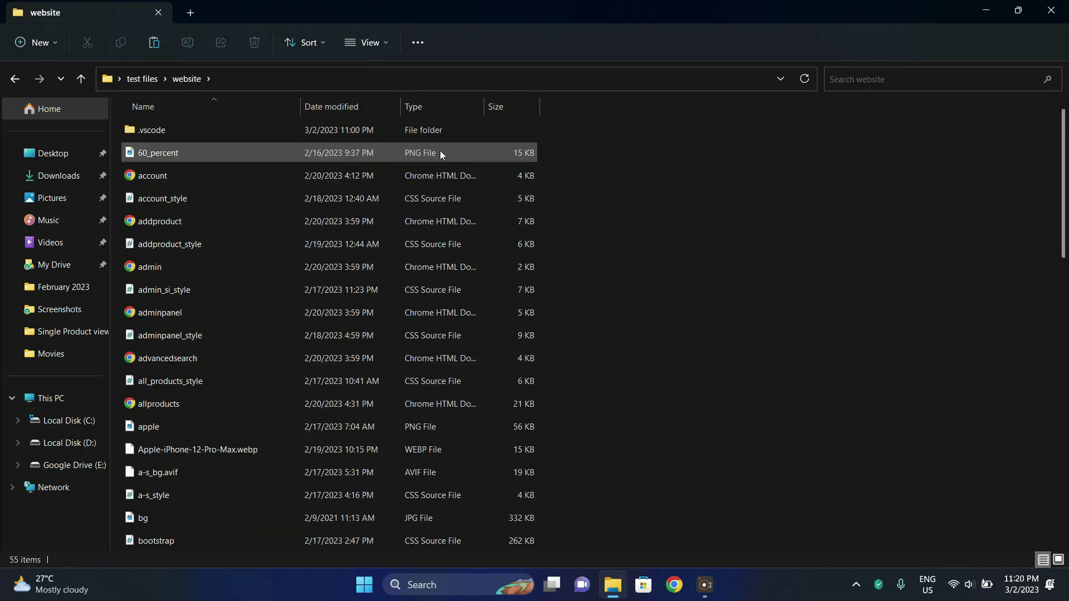
click(310, 271)
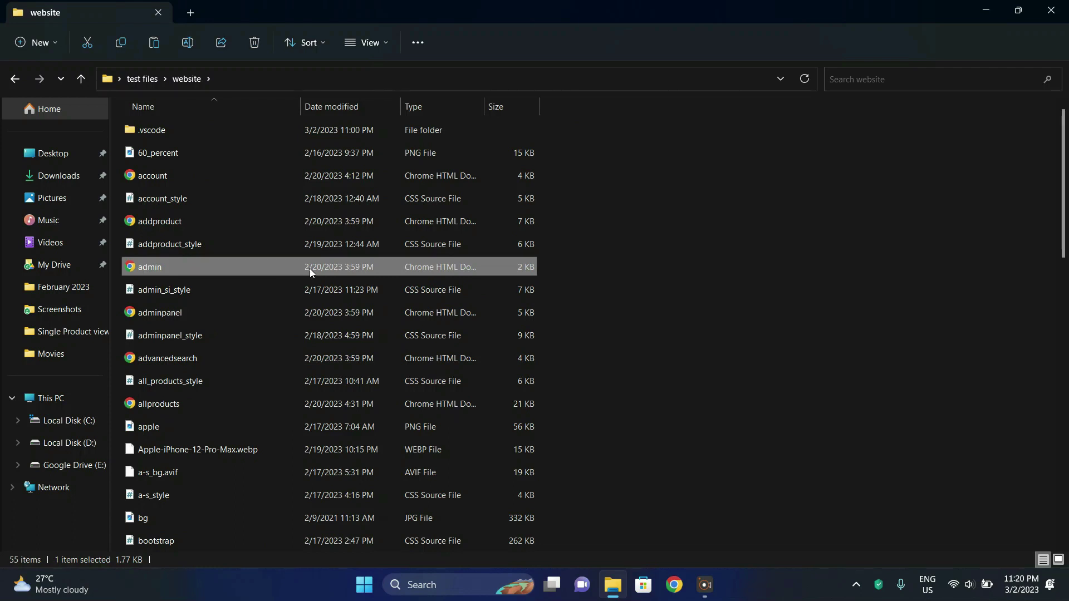
key(space)
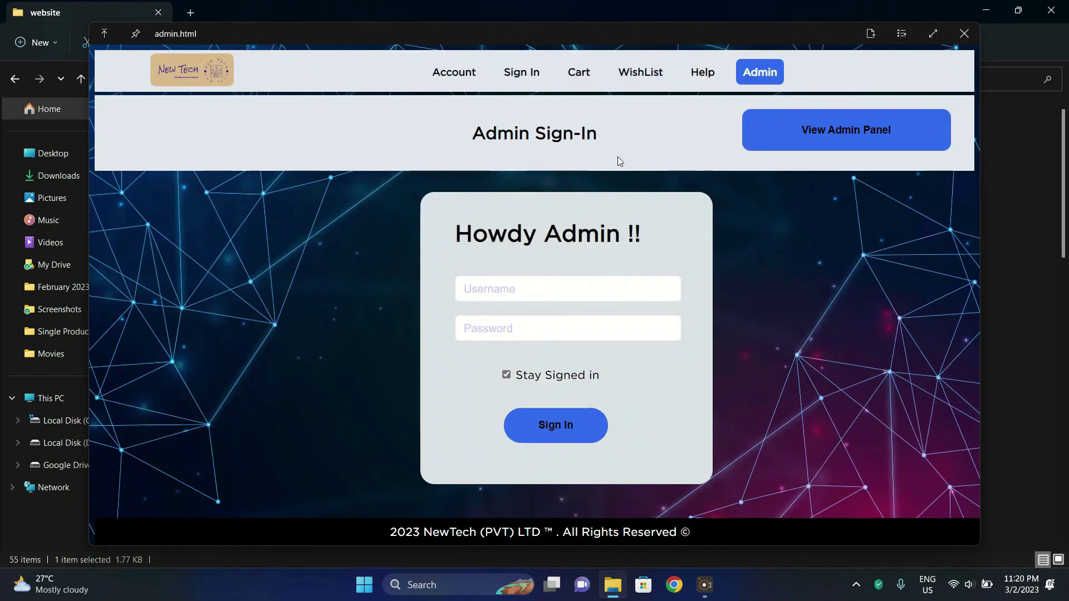
click(932, 34)
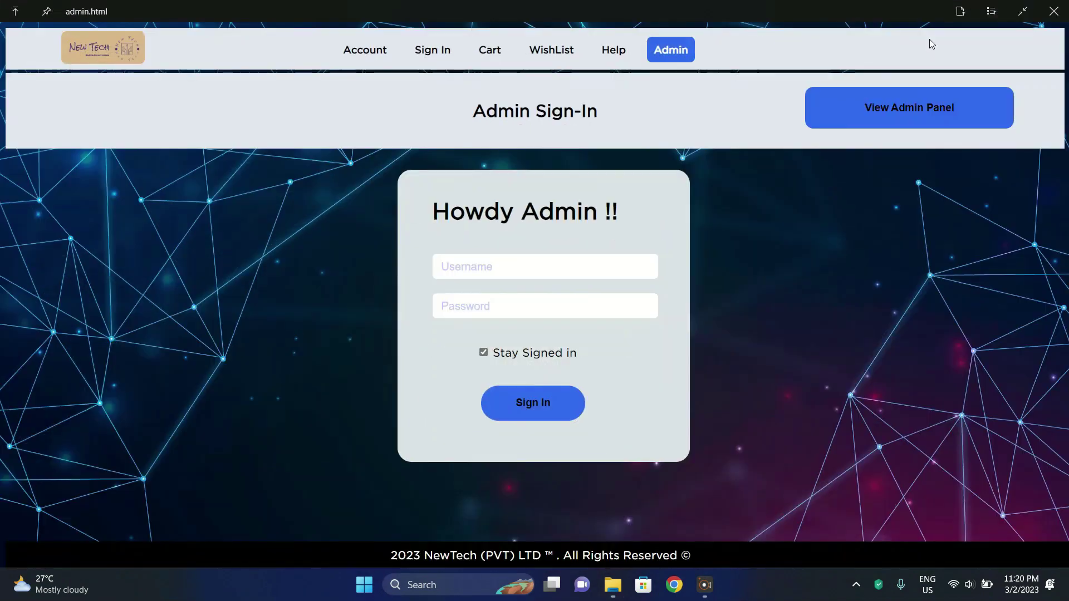
scroll(777, 320, down, 1)
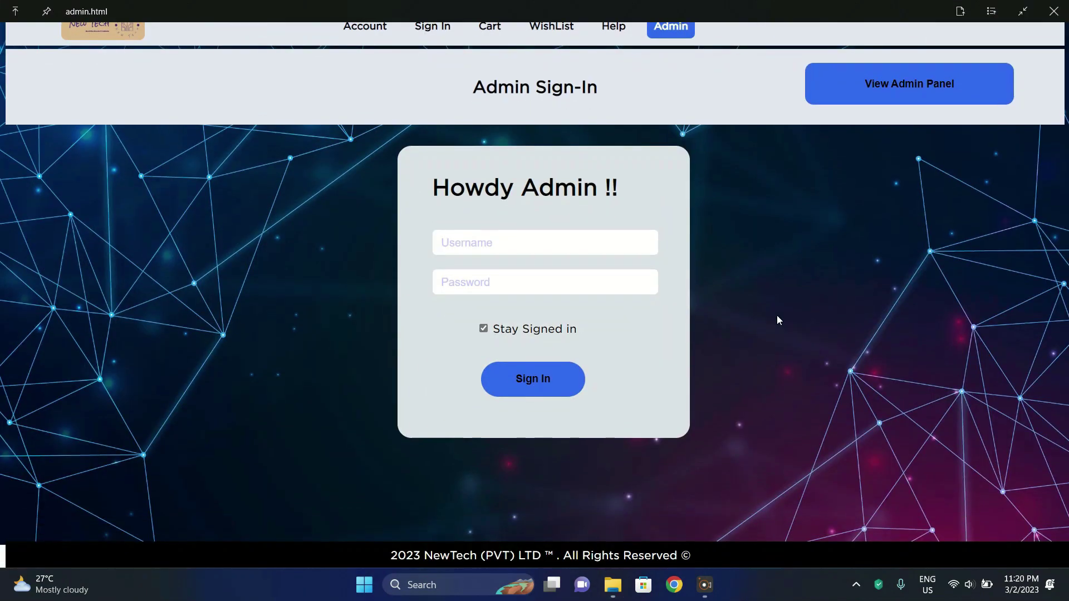
scroll(778, 319, up, 1)
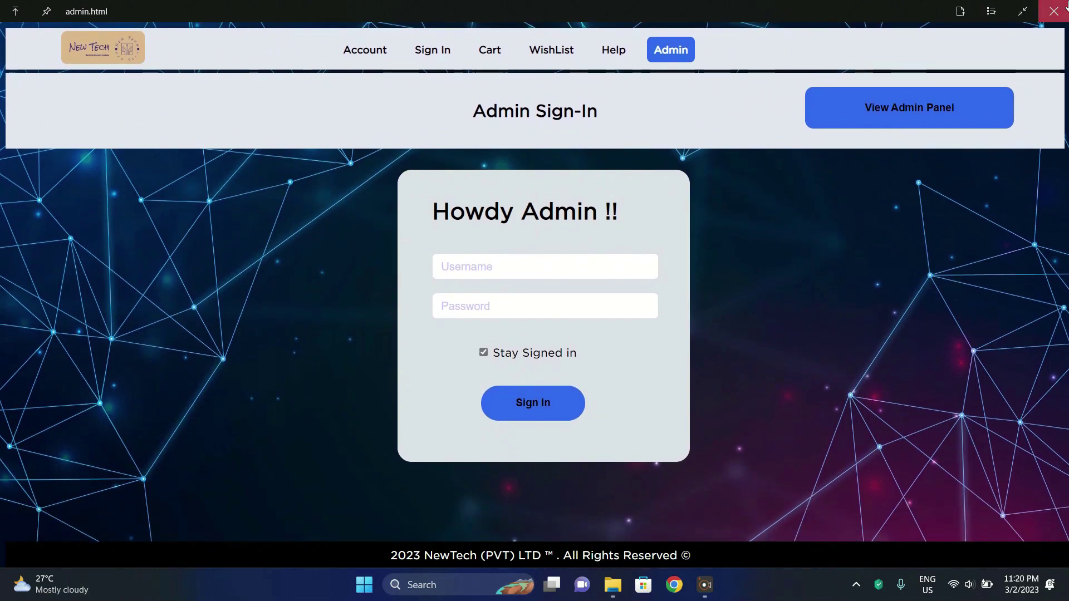